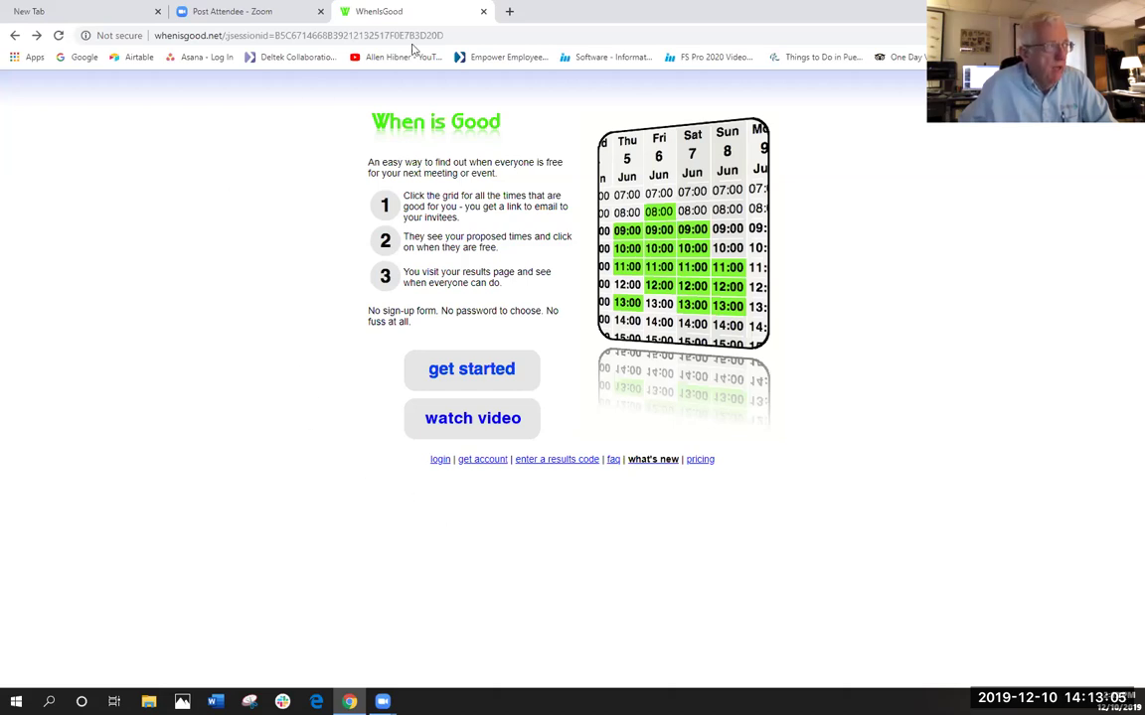
- Strip the session id from the URL and load plain whenisgood.net
click(480, 36)
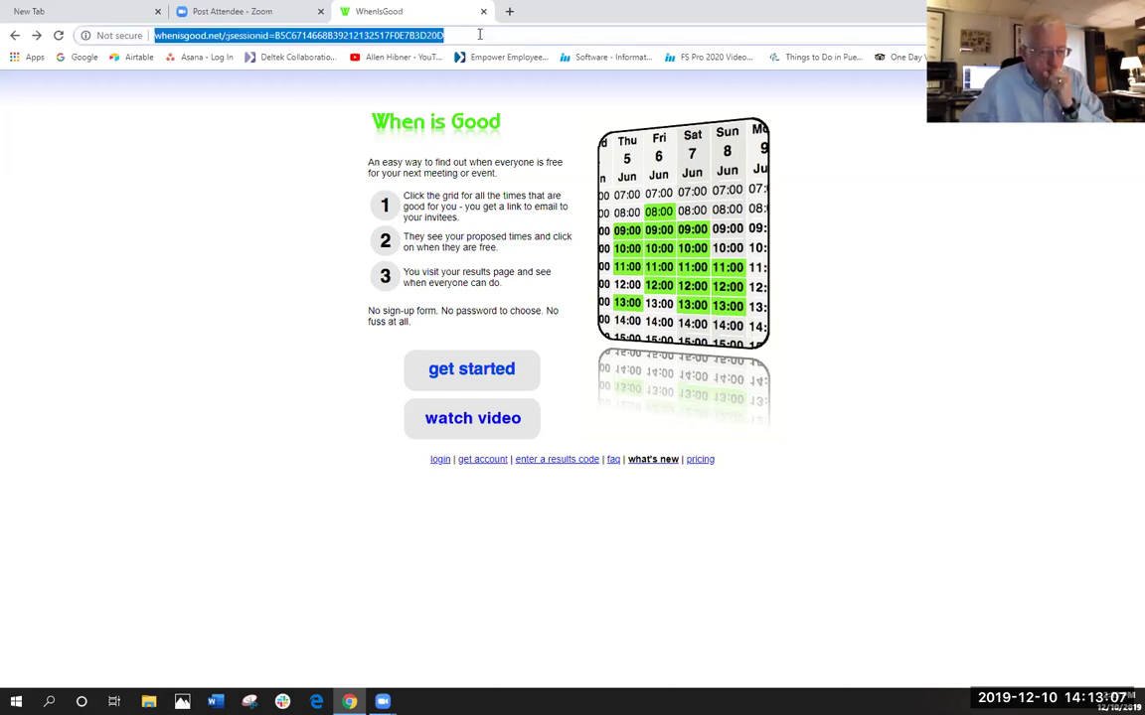
click(480, 35)
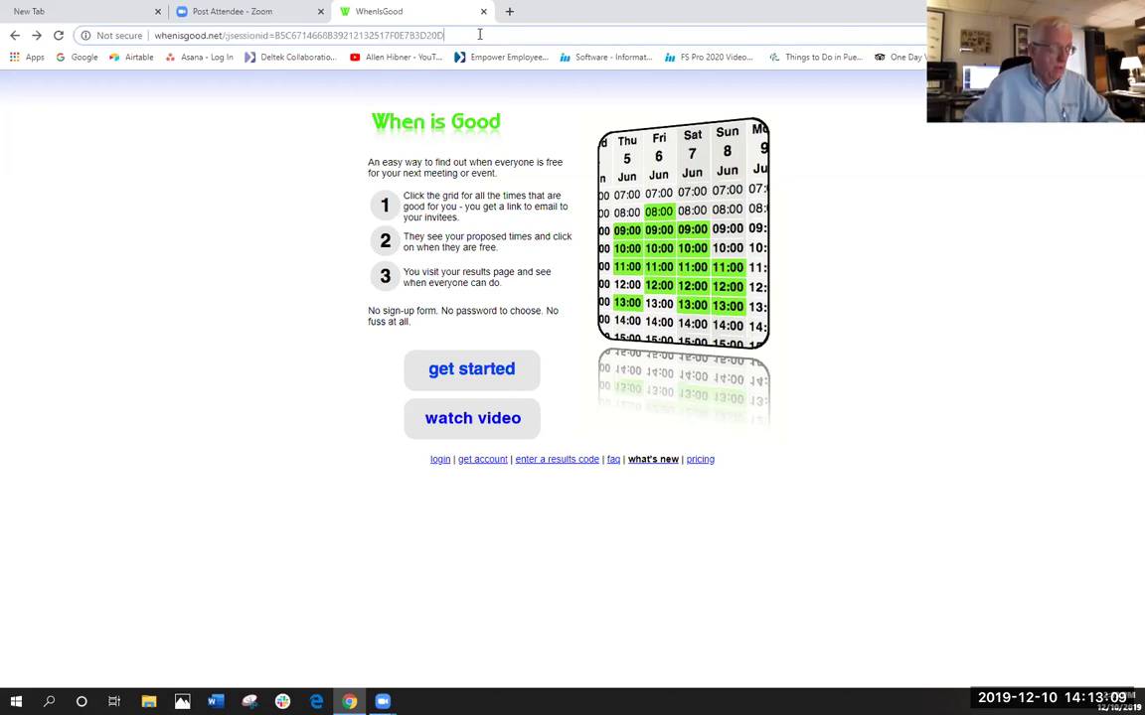
key(BackSpace)
key(BackSpace)
key(BackSpace)
key(BackSpace)
key(BackSpace)
key(BackSpace)
key(BackSpace)
key(BackSpace)
key(BackSpace)
key(BackSpace)
key(BackSpace)
key(BackSpace)
key(BackSpace)
key(BackSpace)
key(BackSpace)
key(BackSpace)
key(BackSpace)
key(BackSpace)
key(BackSpace)
key(BackSpace)
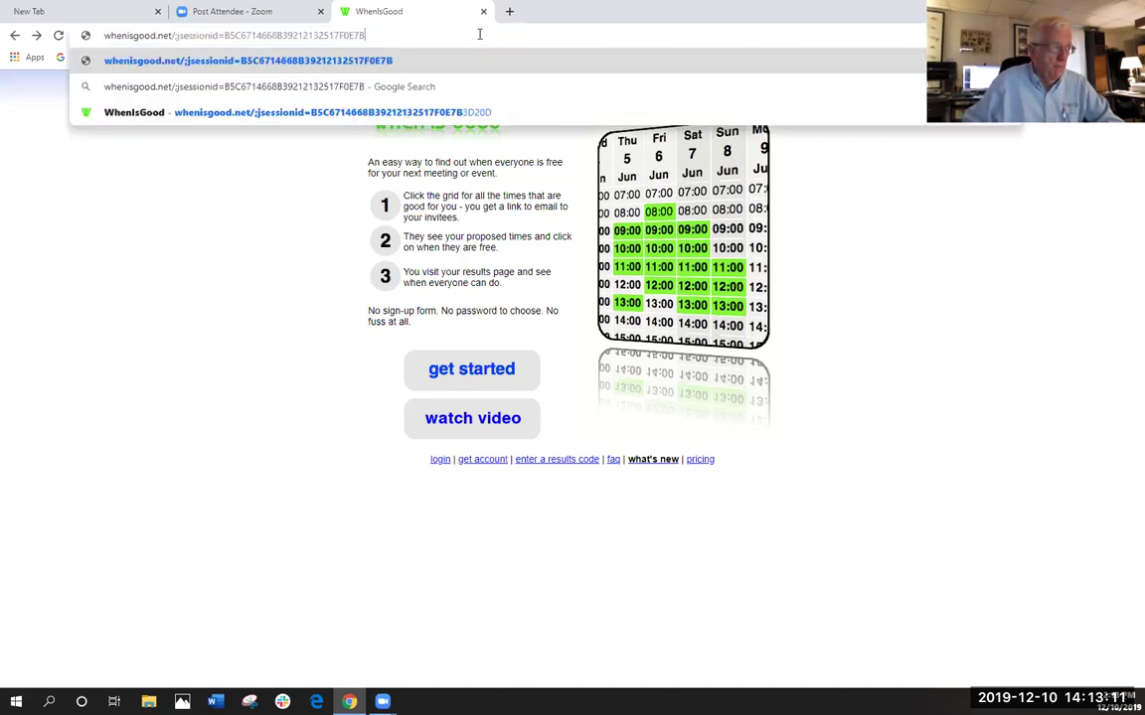
key(BackSpace)
key(BackSpace)
key(BackSpace)
key(BackSpace)
key(BackSpace)
key(BackSpace)
key(BackSpace)
key(BackSpace)
key(BackSpace)
key(BackSpace)
key(BackSpace)
key(BackSpace)
key(BackSpace)
key(BackSpace)
key(BackSpace)
key(BackSpace)
key(BackSpace)
key(BackSpace)
key(BackSpace)
key(BackSpace)
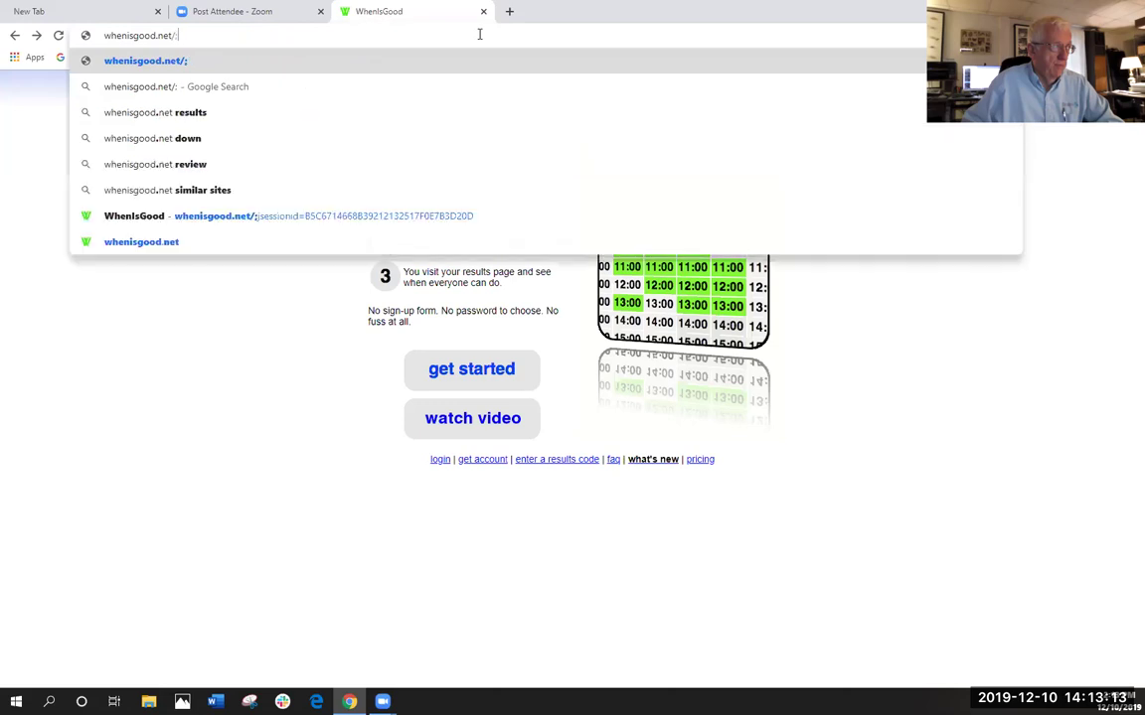
key(BackSpace)
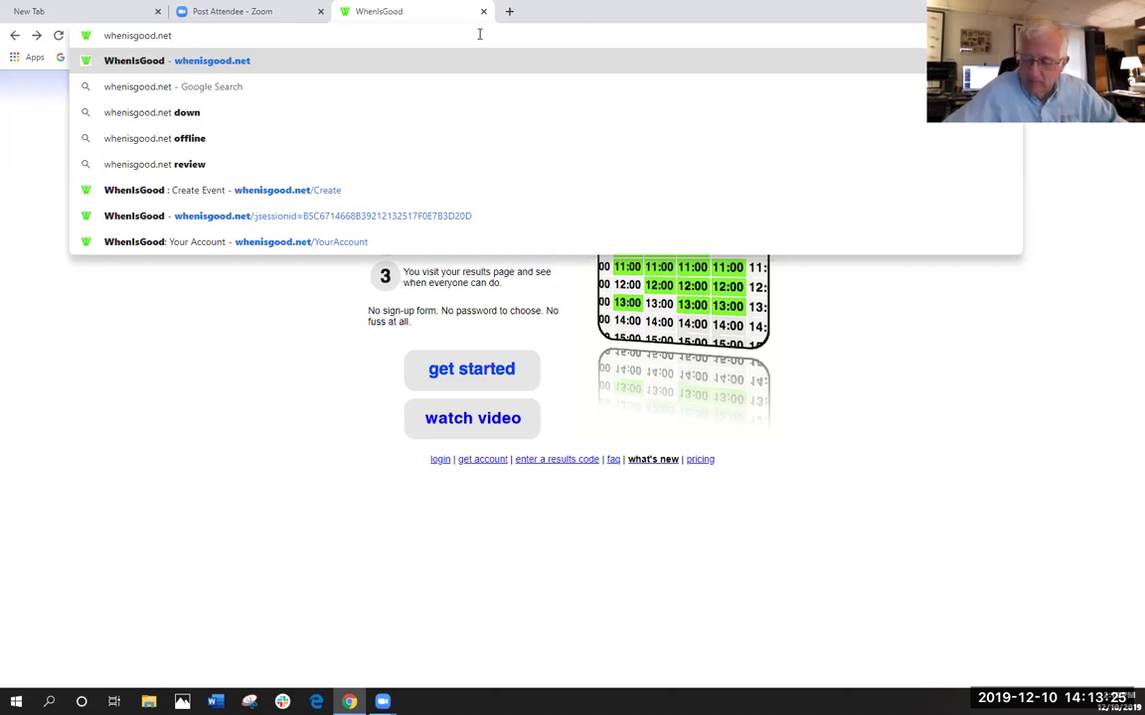
click(269, 387)
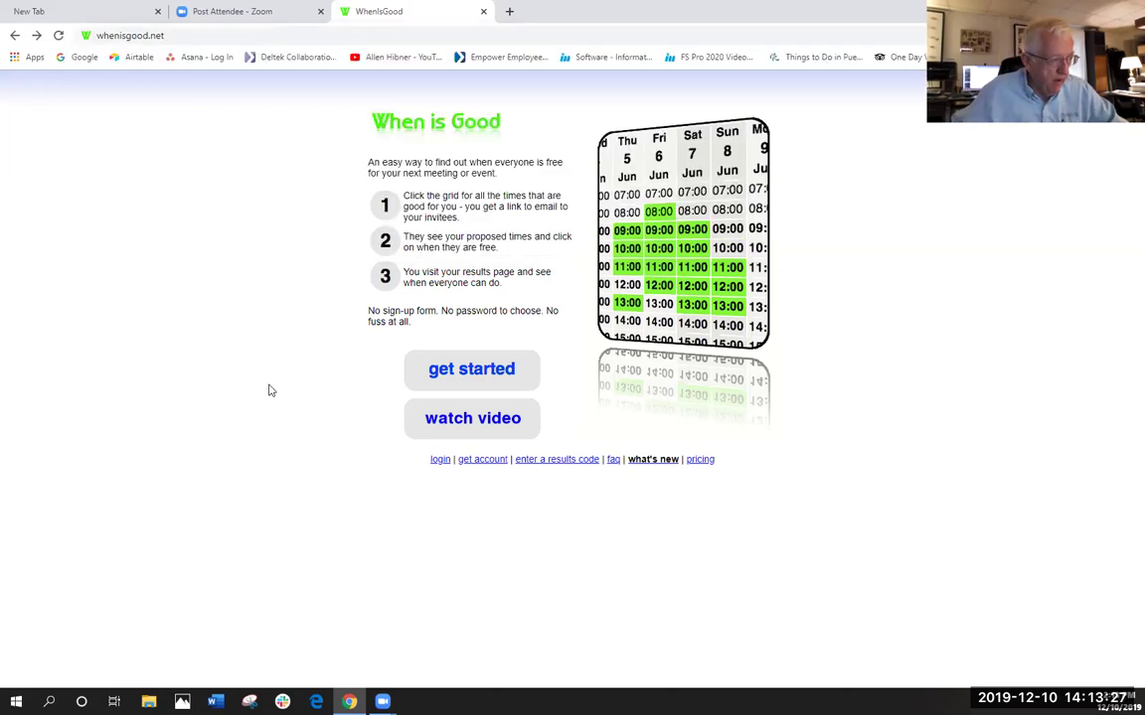
- Follow the 'get account' link to the sign-up form with Email and Repeat Email fields
click(482, 460)
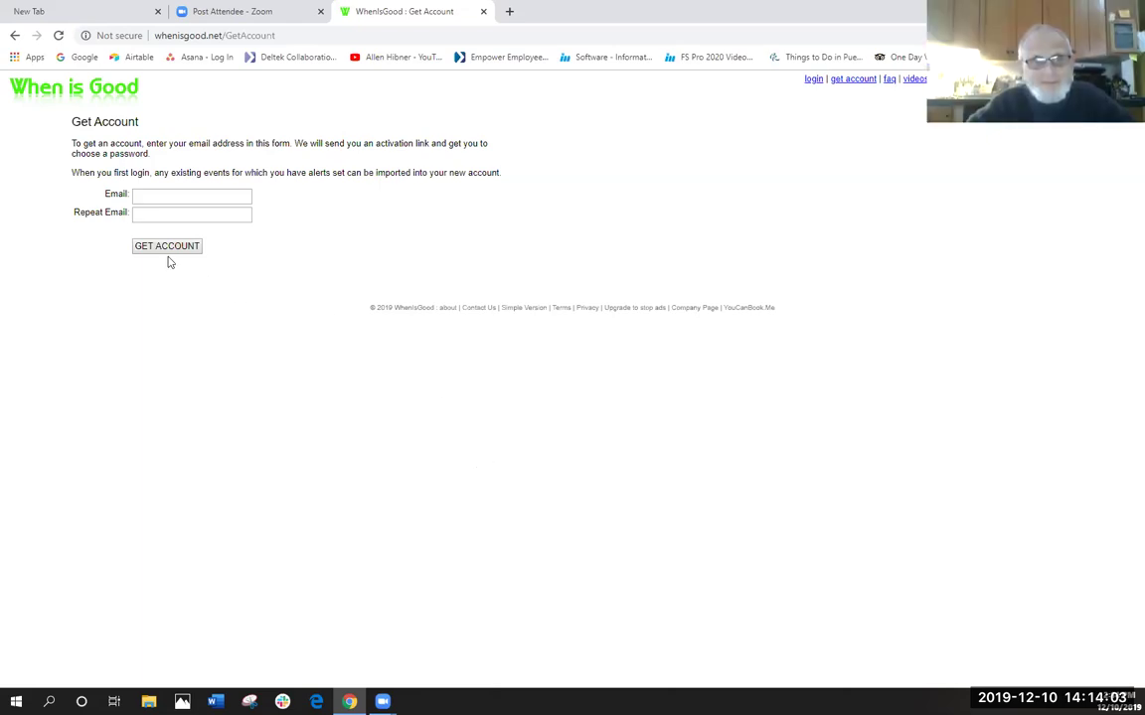
- Go back, open the Login page and autofill credentials from the saved When Is Good Login entry
click(15, 35)
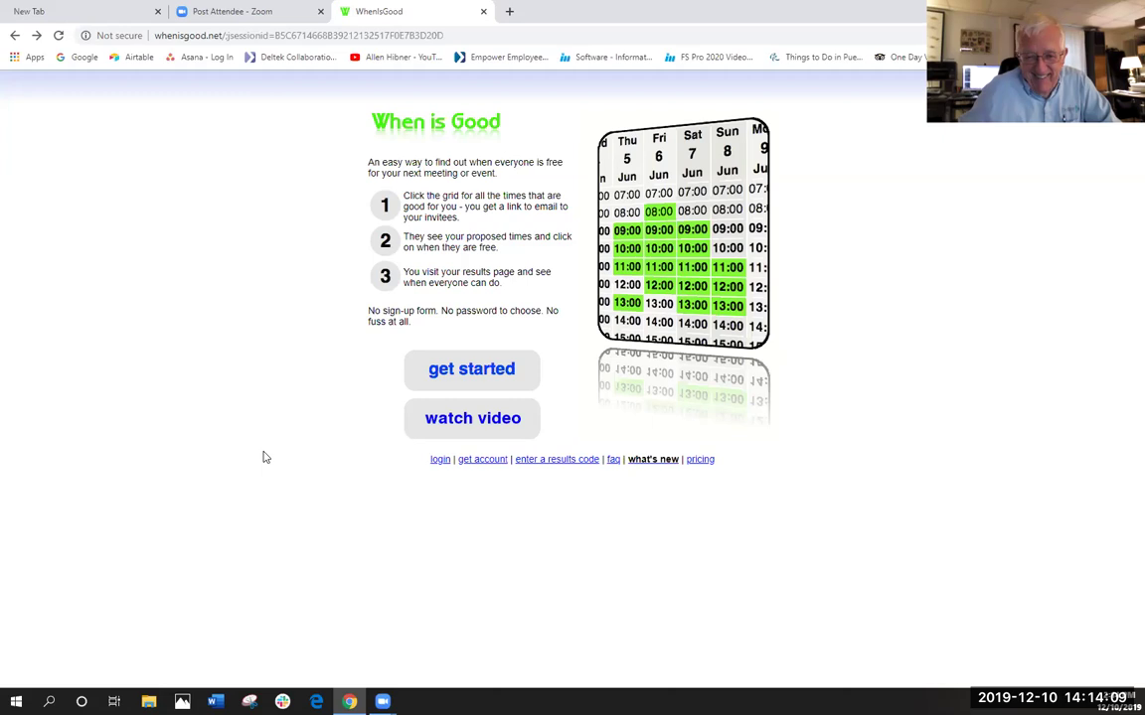
click(438, 463)
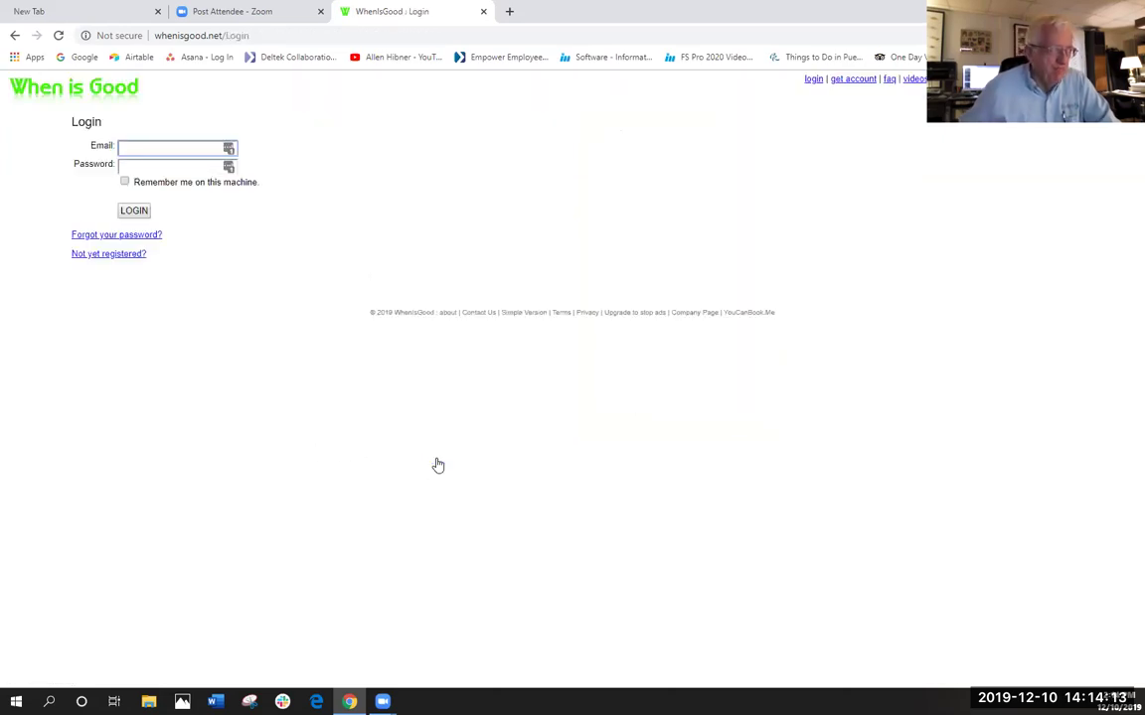
click(228, 148)
mouse_move(123, 234)
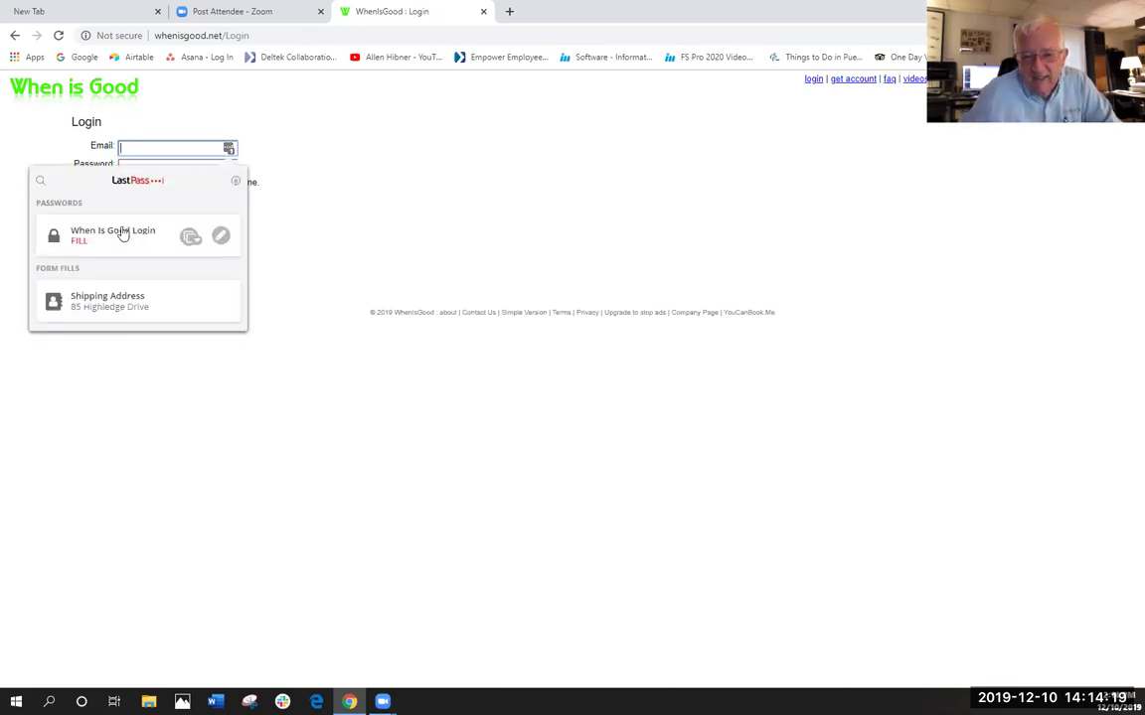
click(123, 234)
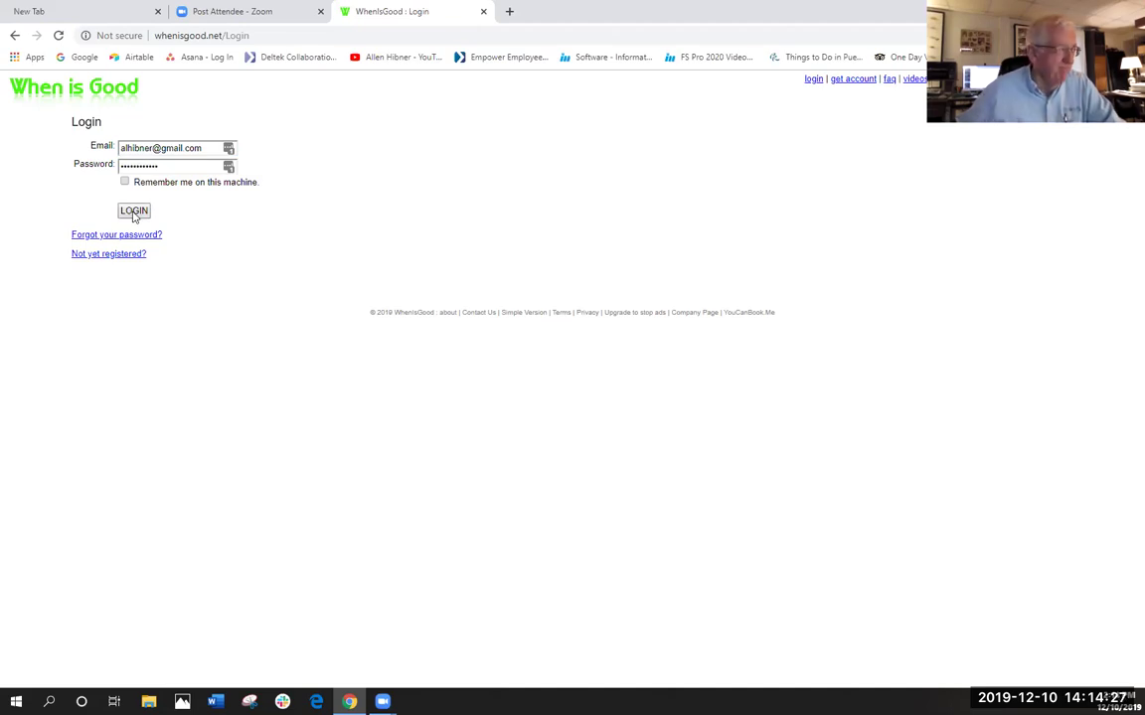
- Log in, view the help videos page, then head back toward the account overview
click(133, 212)
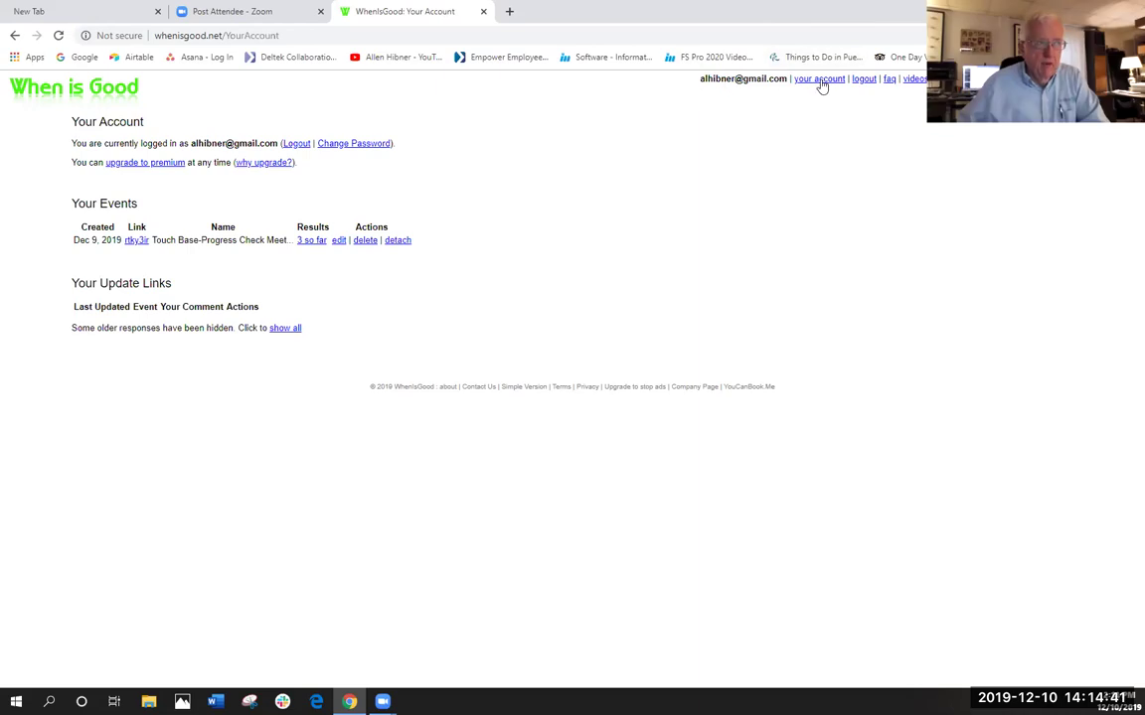
click(914, 80)
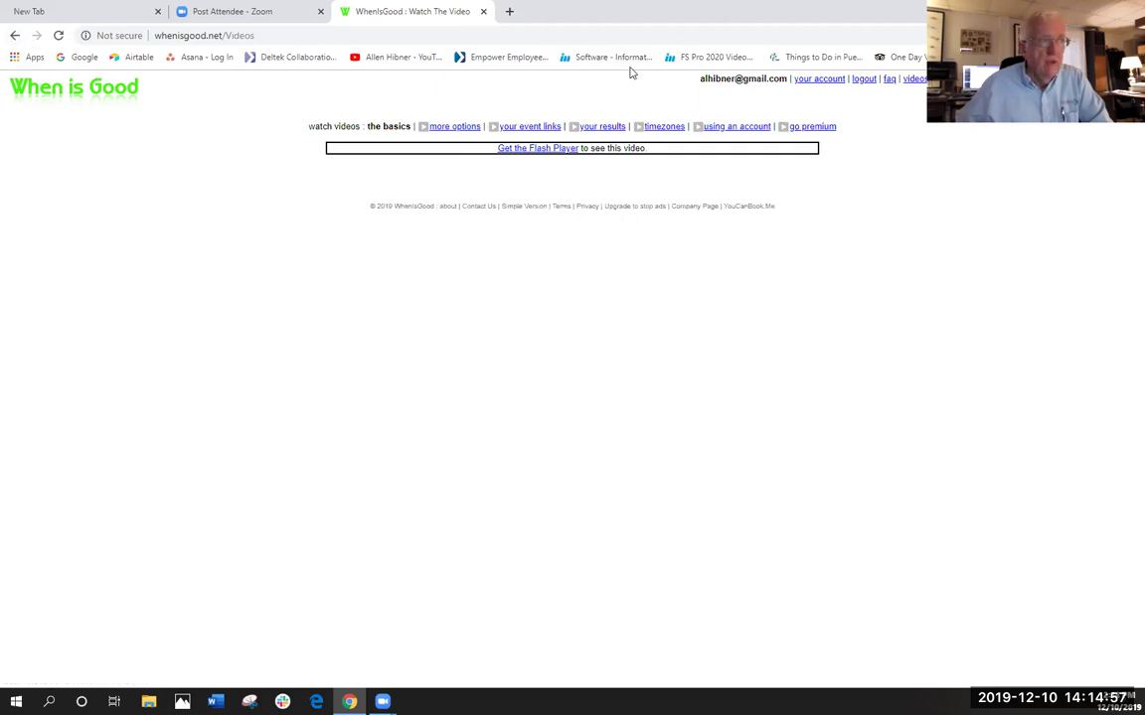
click(810, 79)
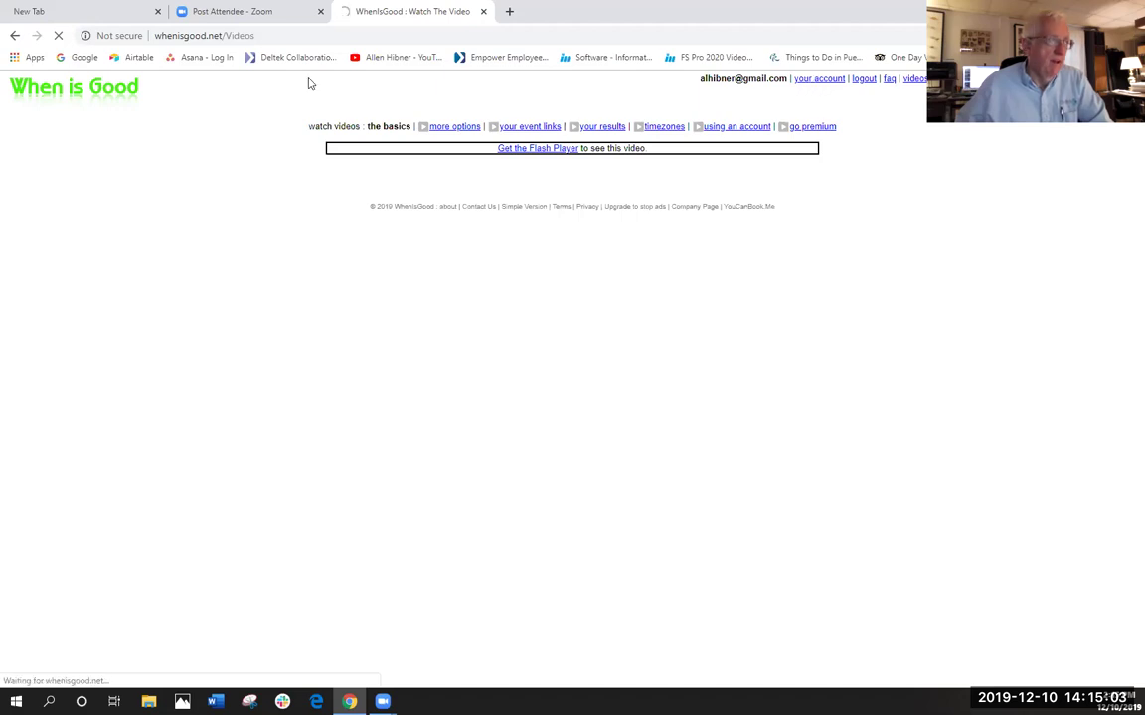
- Return to the Login page, autofill the saved credentials and log in again
click(14, 37)
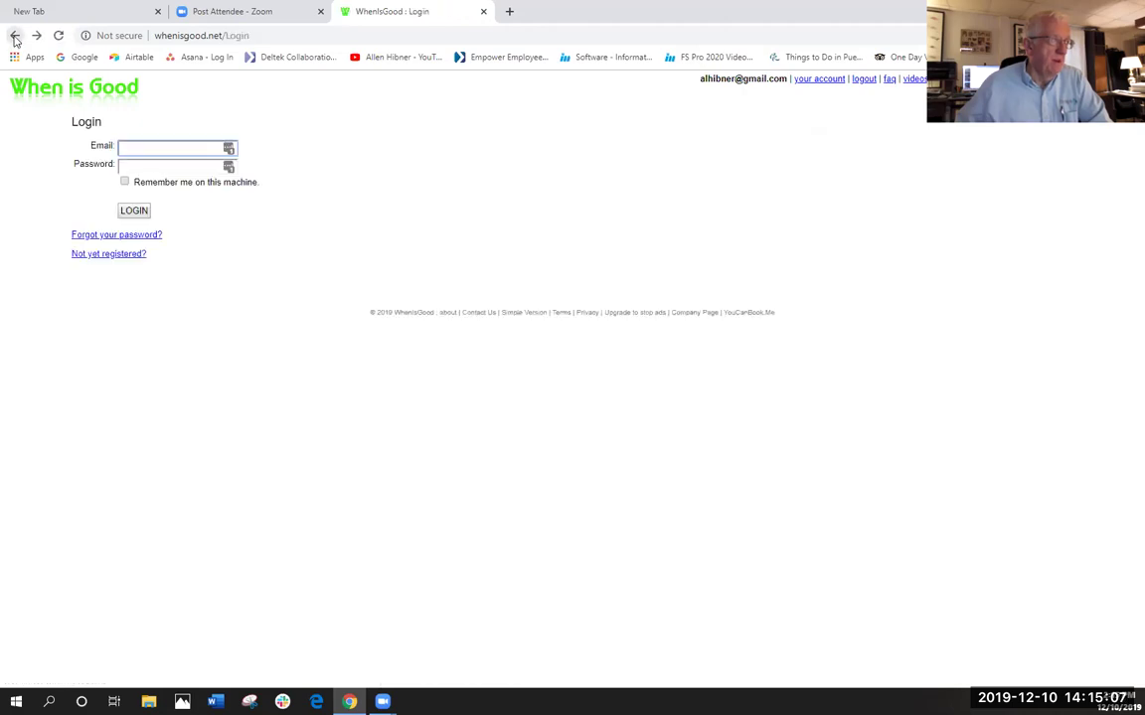
click(228, 147)
click(102, 231)
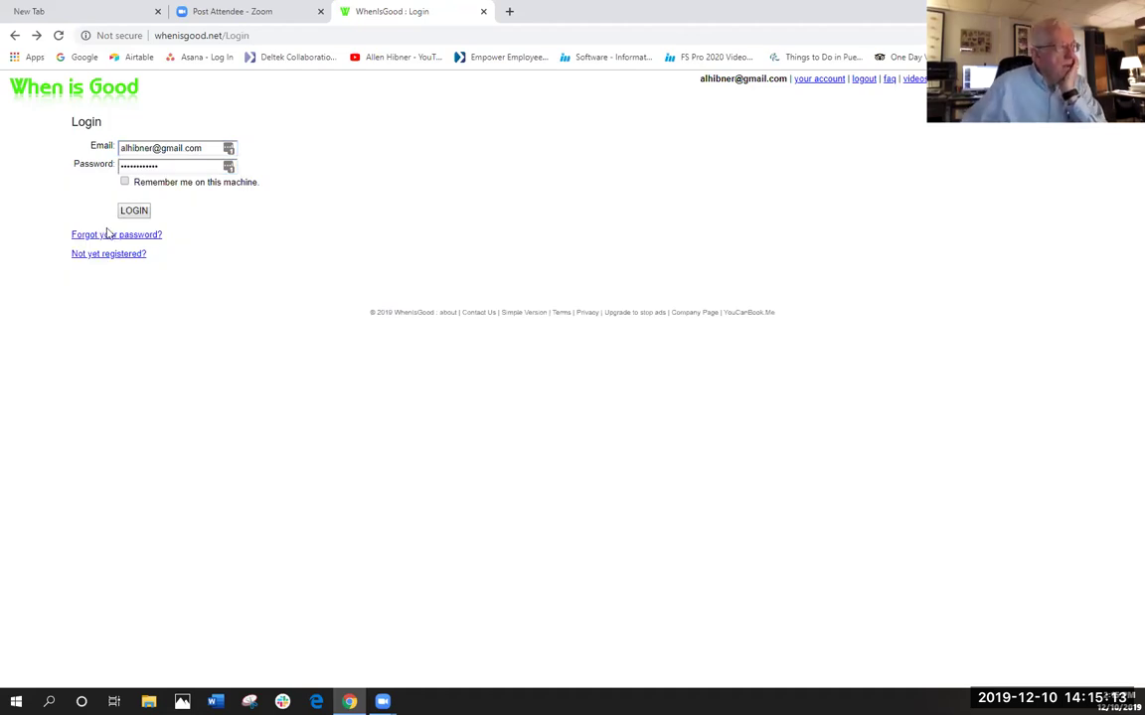
click(132, 212)
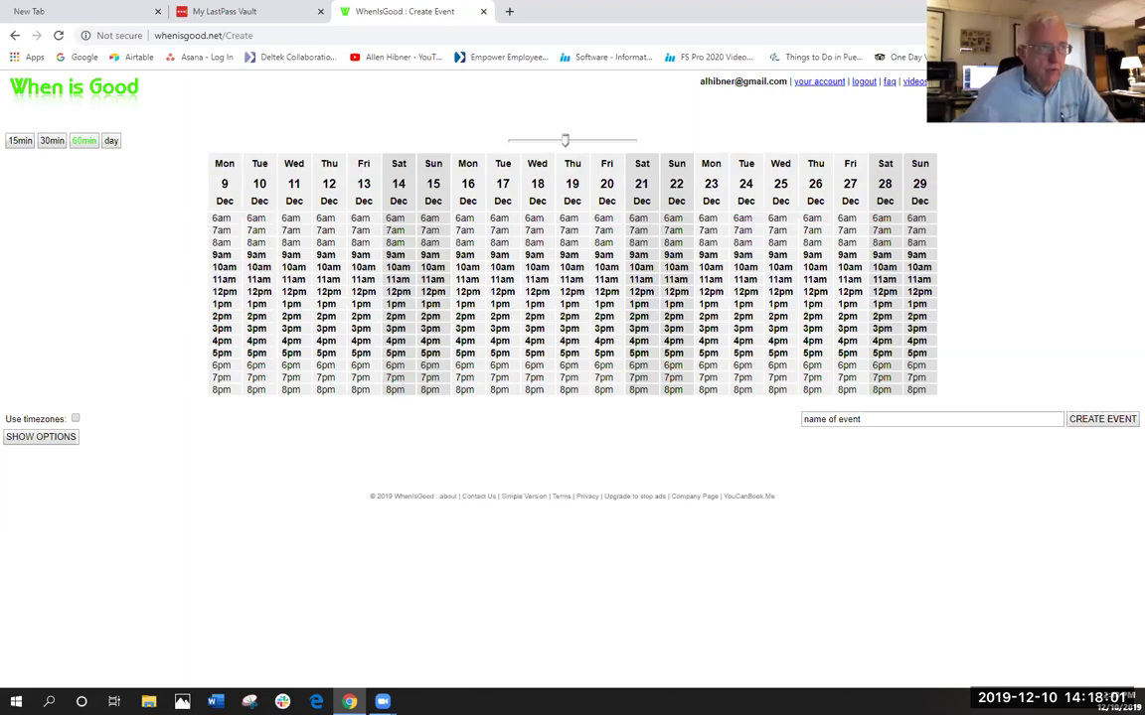
- Open Your Account to list the Dec 9, 2019 Touch Base event with 3 responses
click(820, 84)
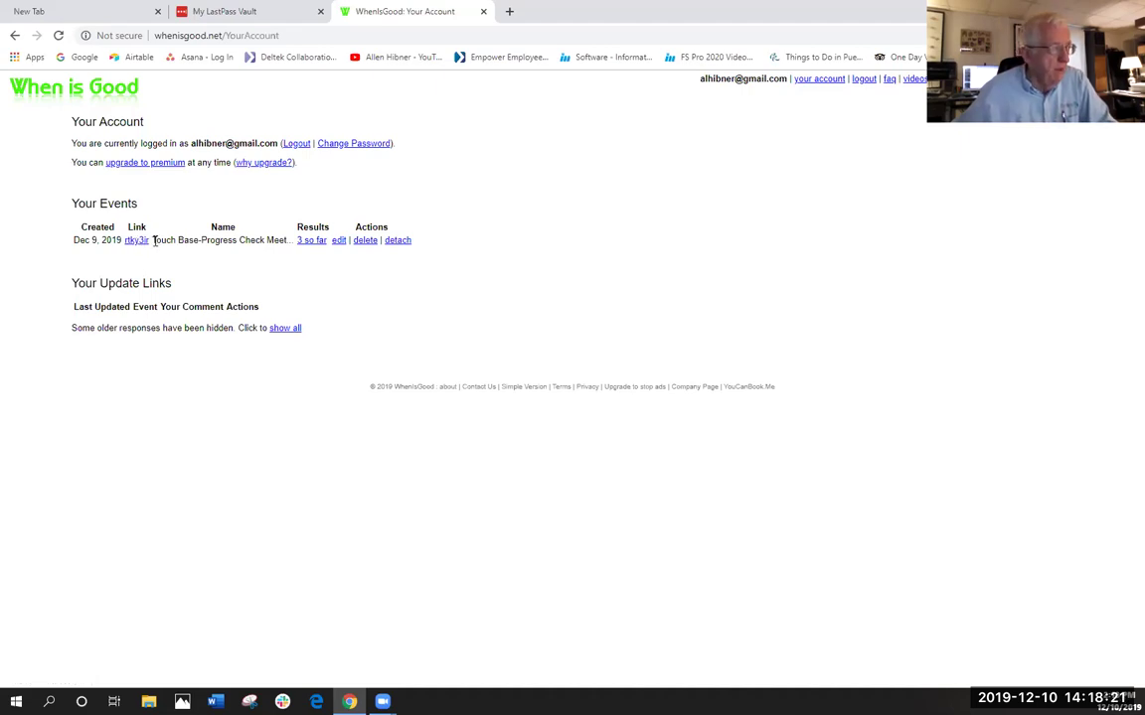
drag(152, 239, 285, 241)
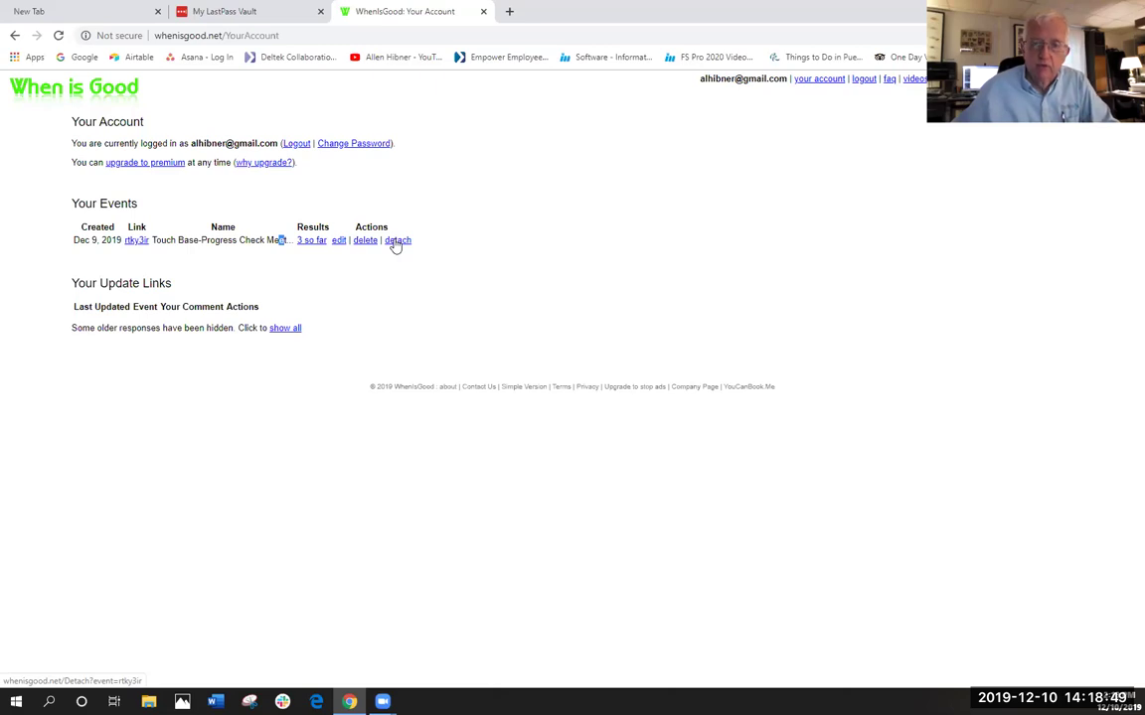
- Open the Touch Base event's '3 so far' results and check each respondent's availability
click(312, 242)
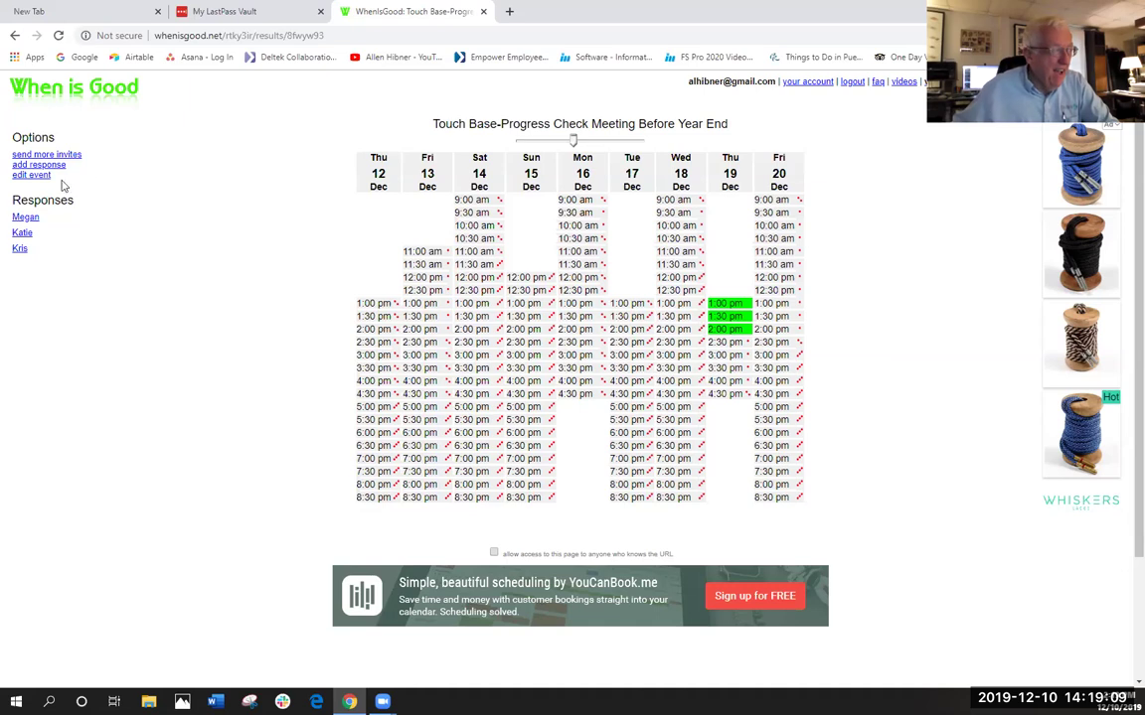
mouse_move(31, 233)
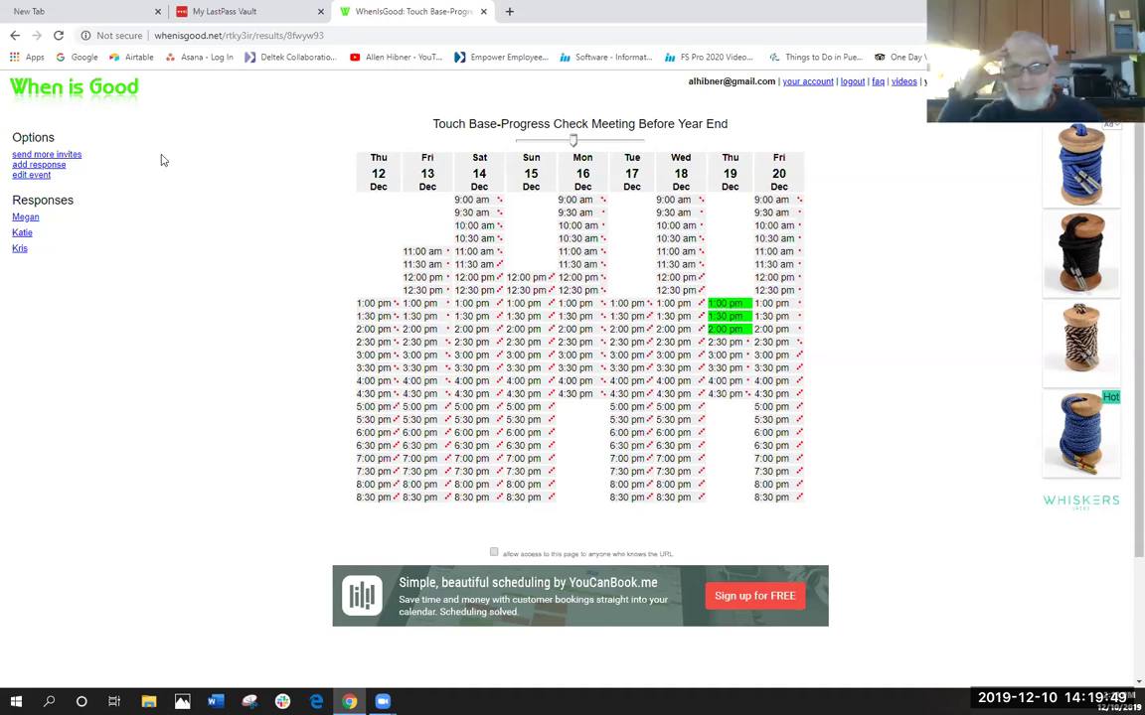
- From the account overview, edit the Touch Base event and select most of its name
click(800, 85)
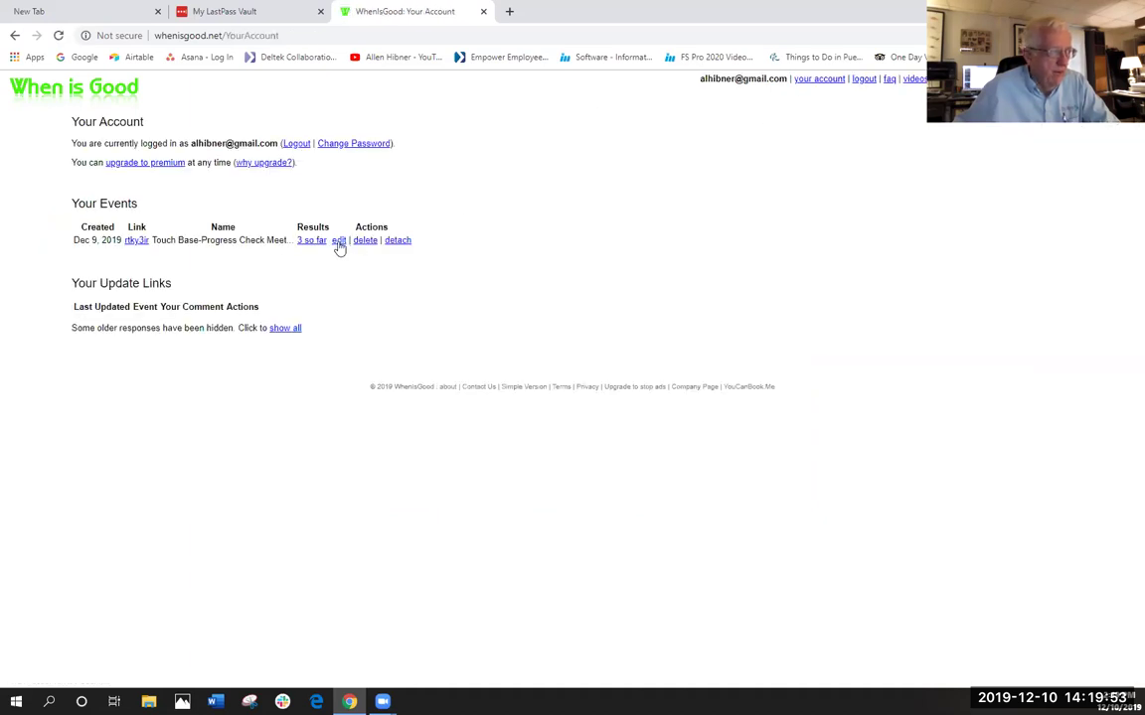
click(337, 242)
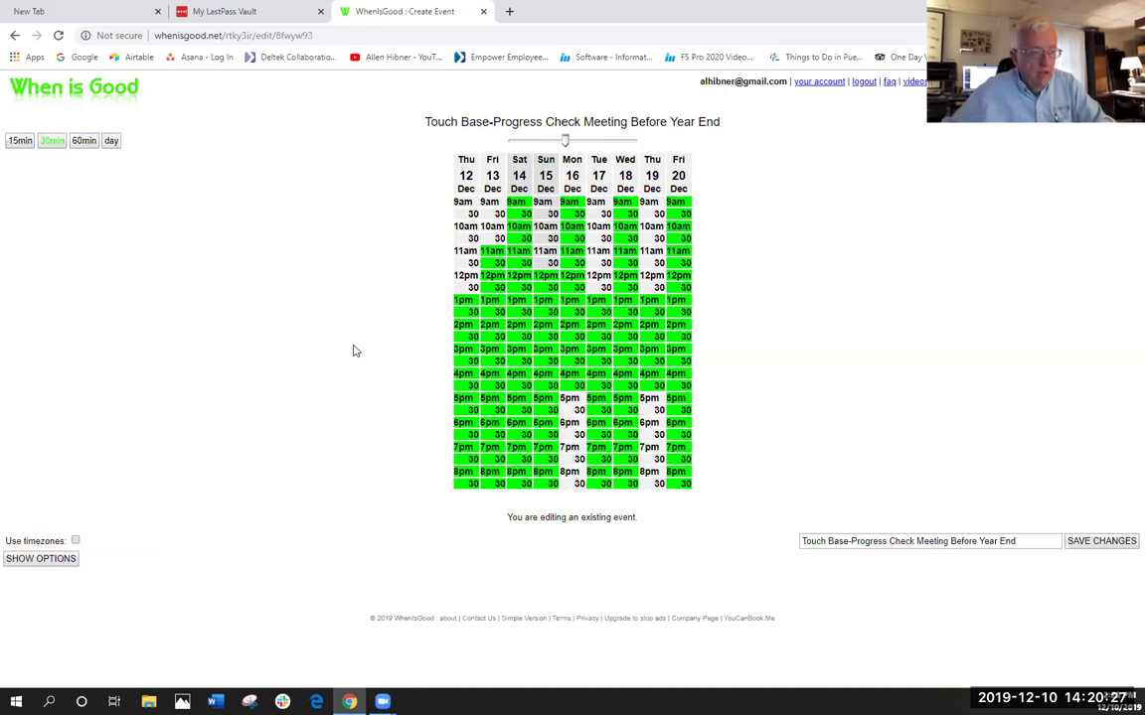
click(1018, 541)
drag(1018, 541, 774, 553)
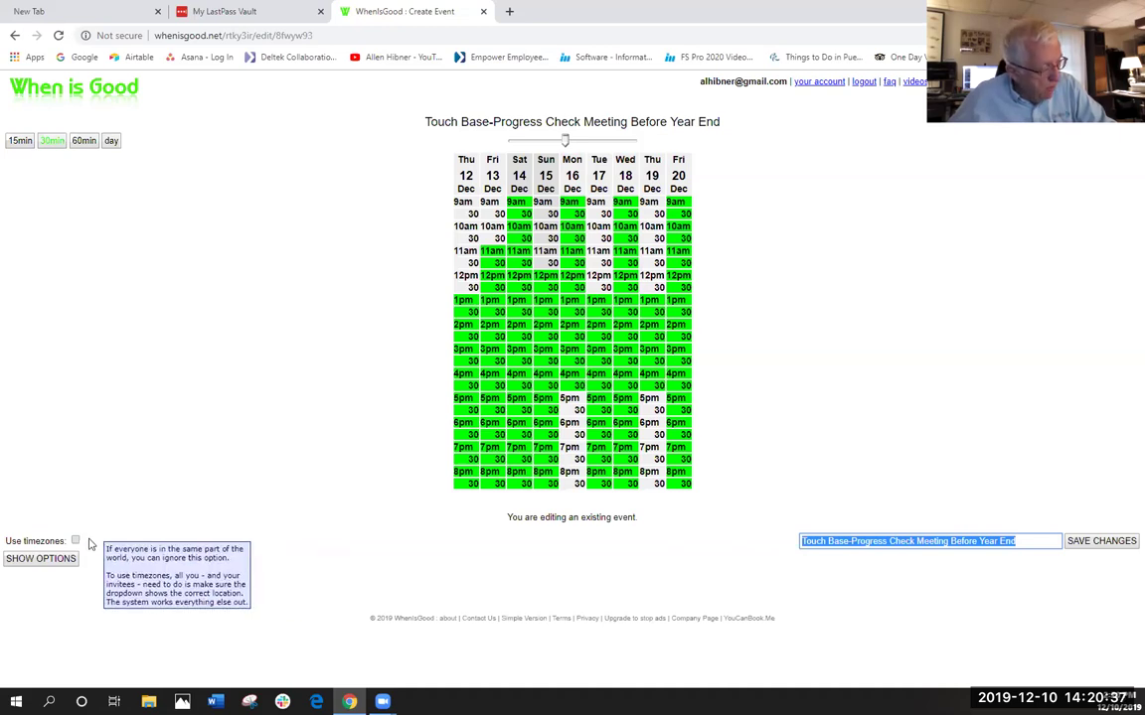
- Reveal the options below the grid and pick the View from start date from the calendar
click(45, 560)
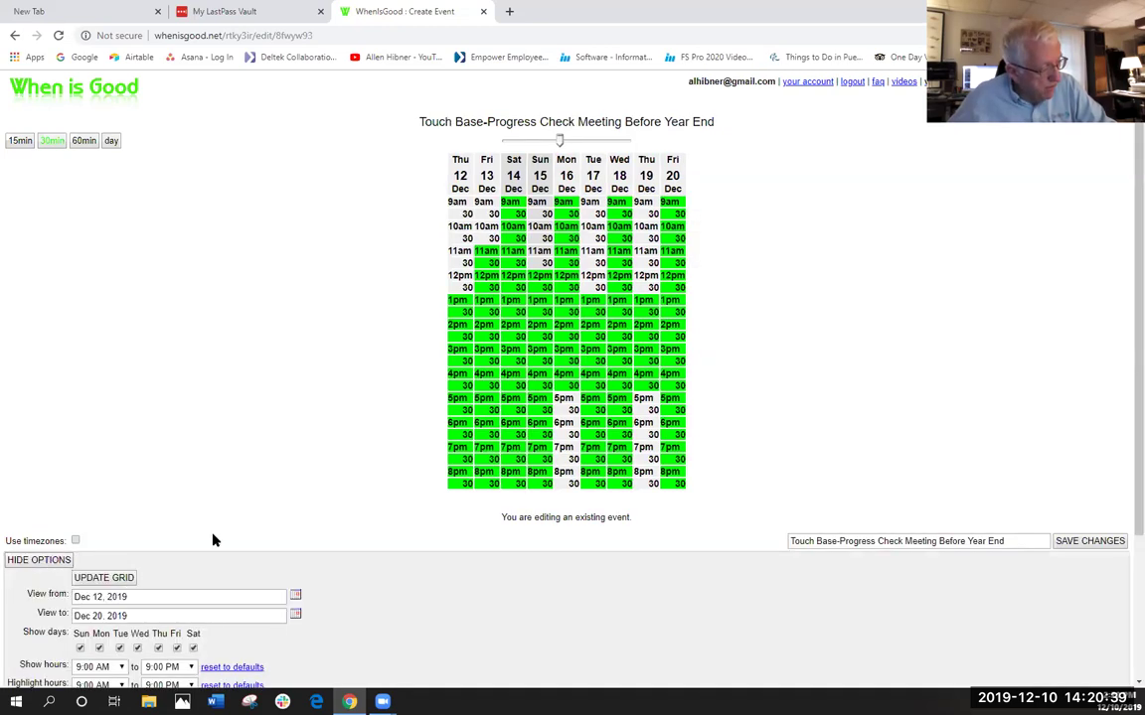
scroll(238, 532, down, 3)
scroll(238, 526, down, 1)
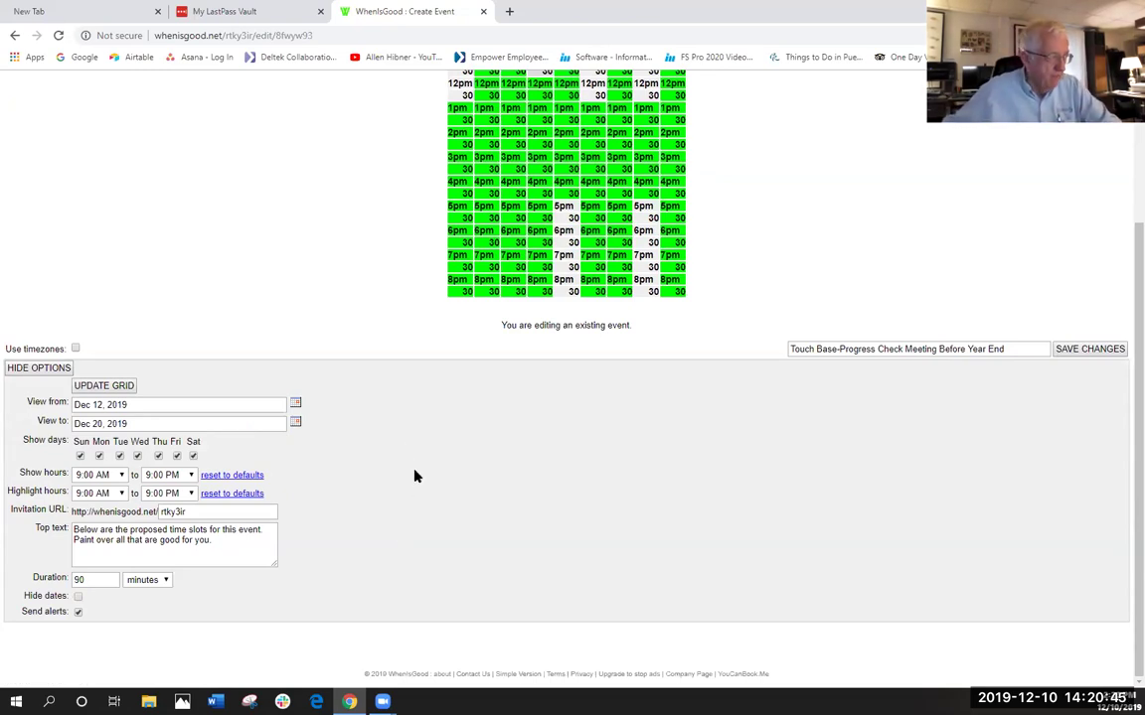
click(140, 405)
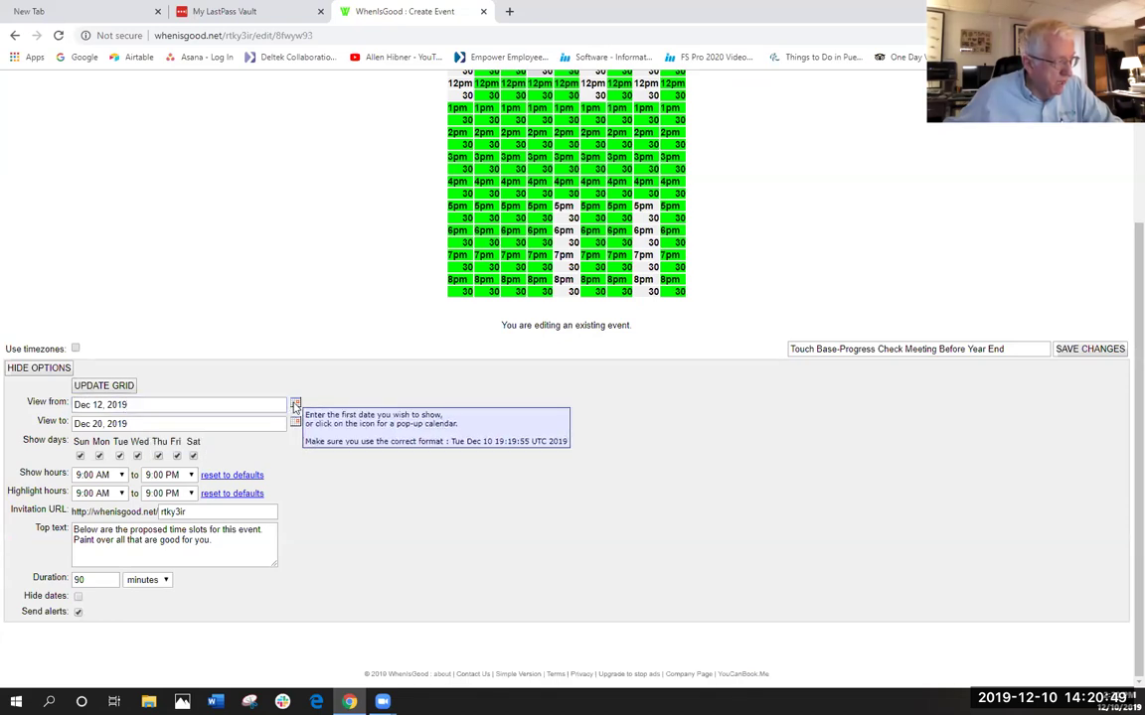
click(295, 406)
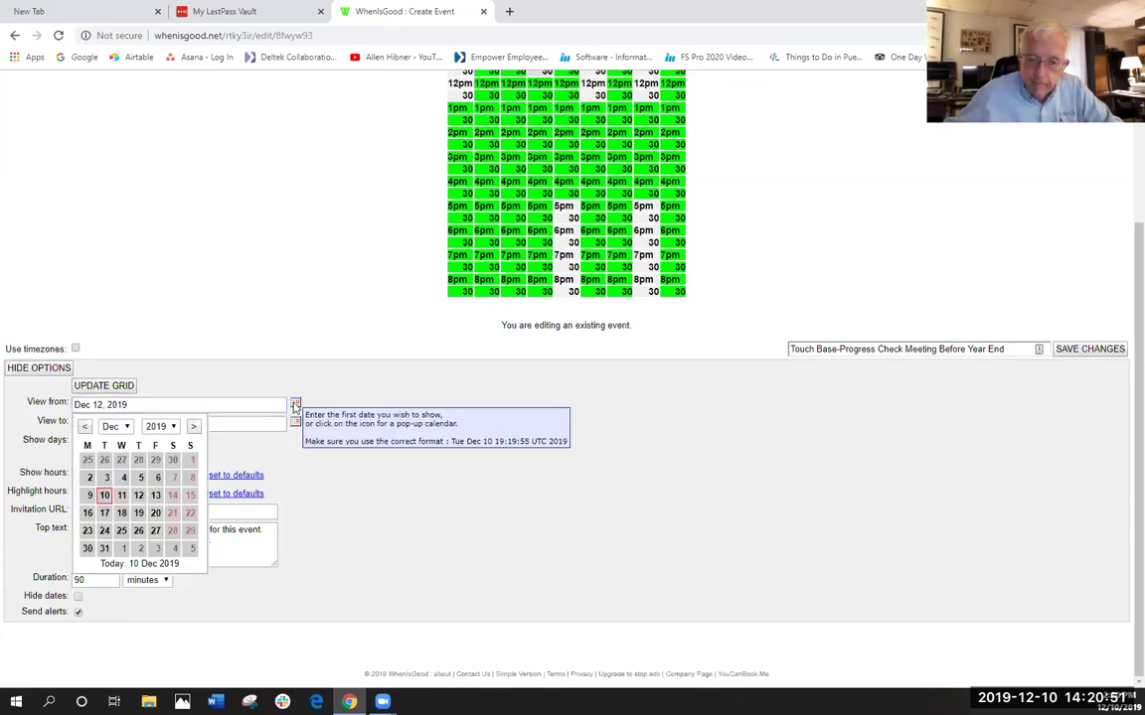
click(388, 398)
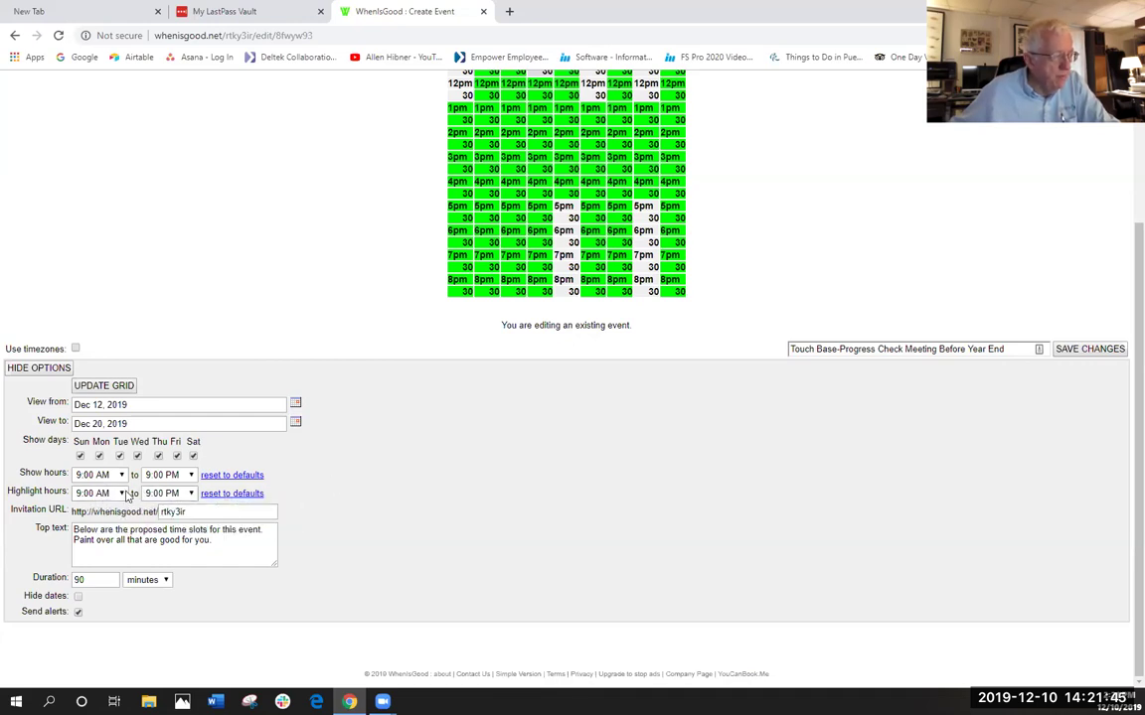
- Change the Highlight hours start to 1:00 PM, keeping the 9:00 PM end
click(120, 494)
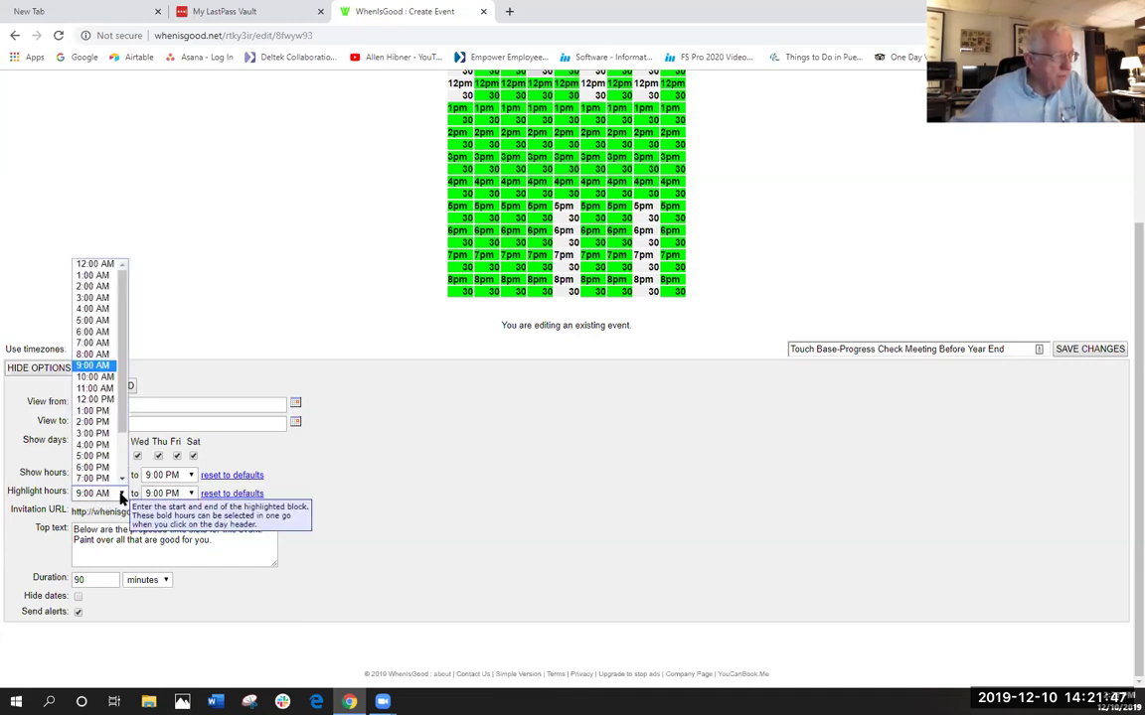
click(95, 411)
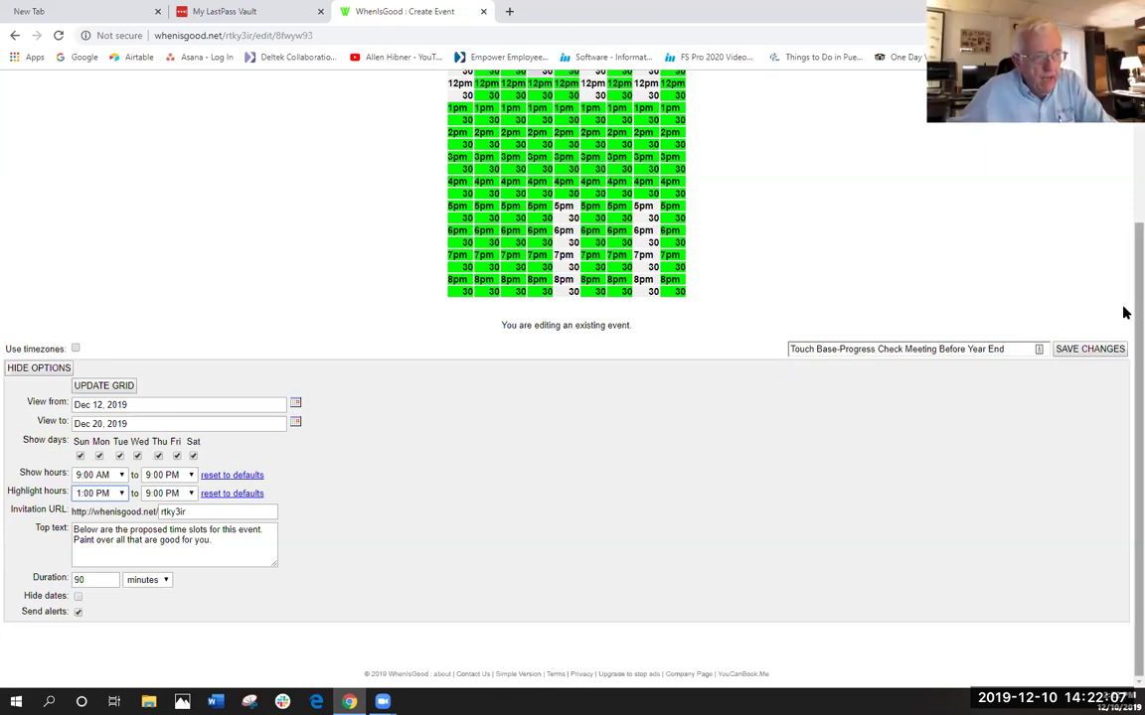
scroll(1124, 287, up, 1)
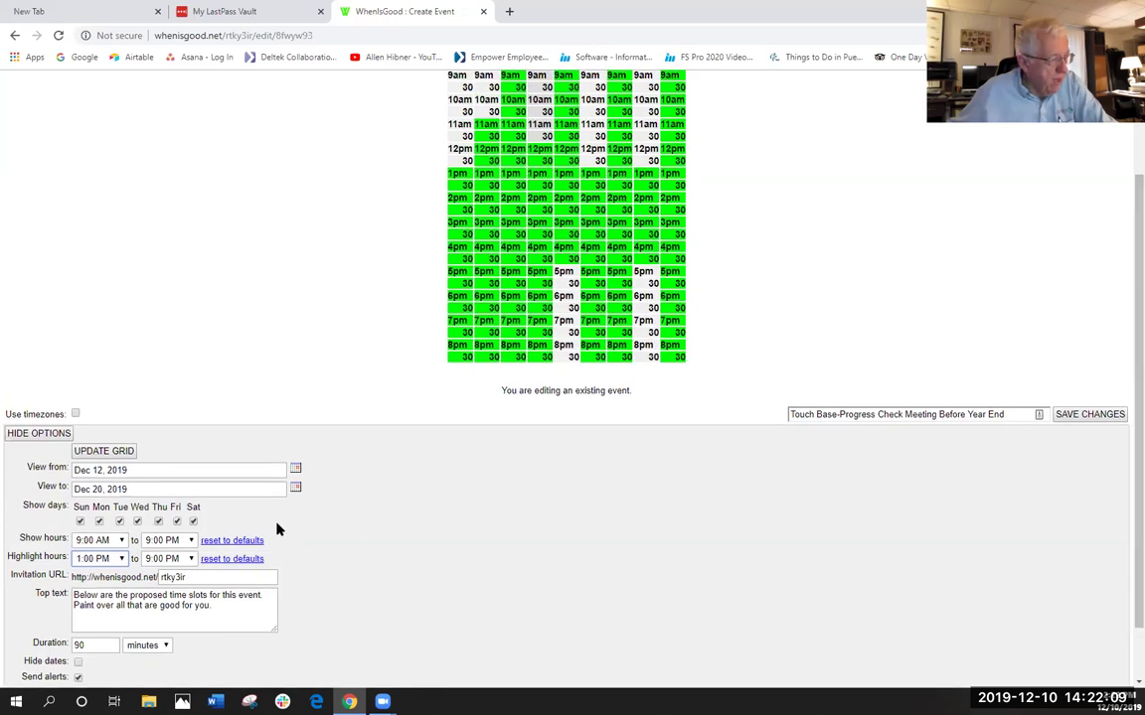
- Extend the grid's view-to date to Dec 21, 2019 so a Sat 21 Dec column appears
click(105, 452)
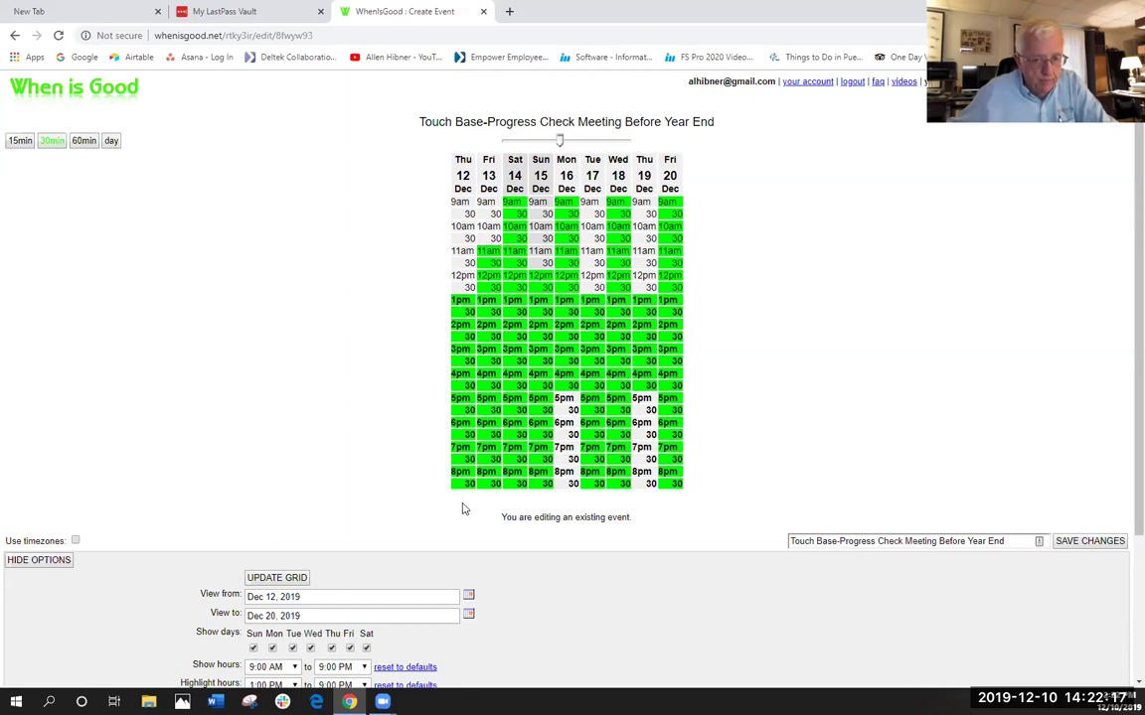
scroll(441, 523, down, 1)
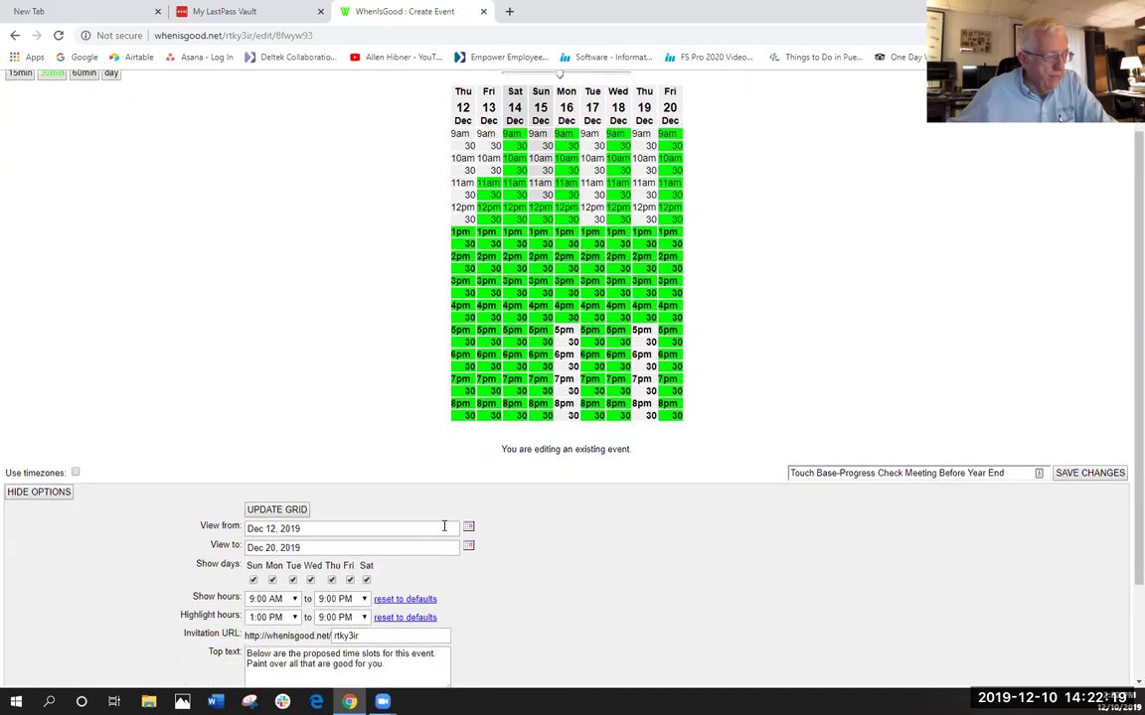
click(468, 545)
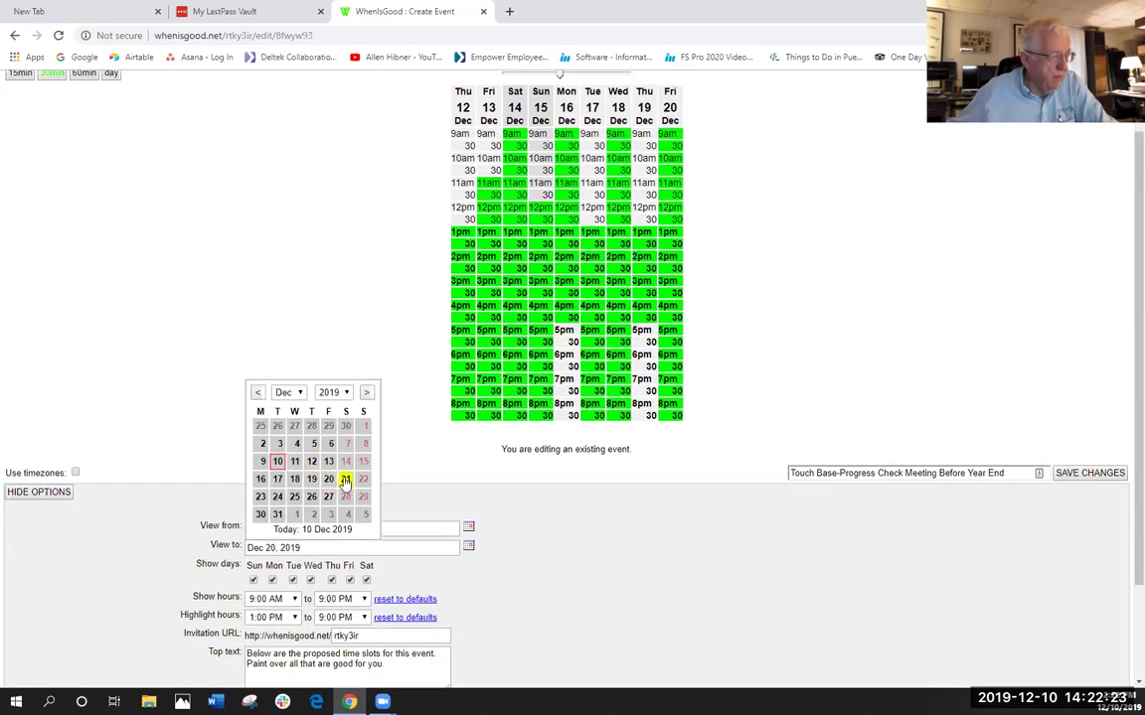
click(345, 480)
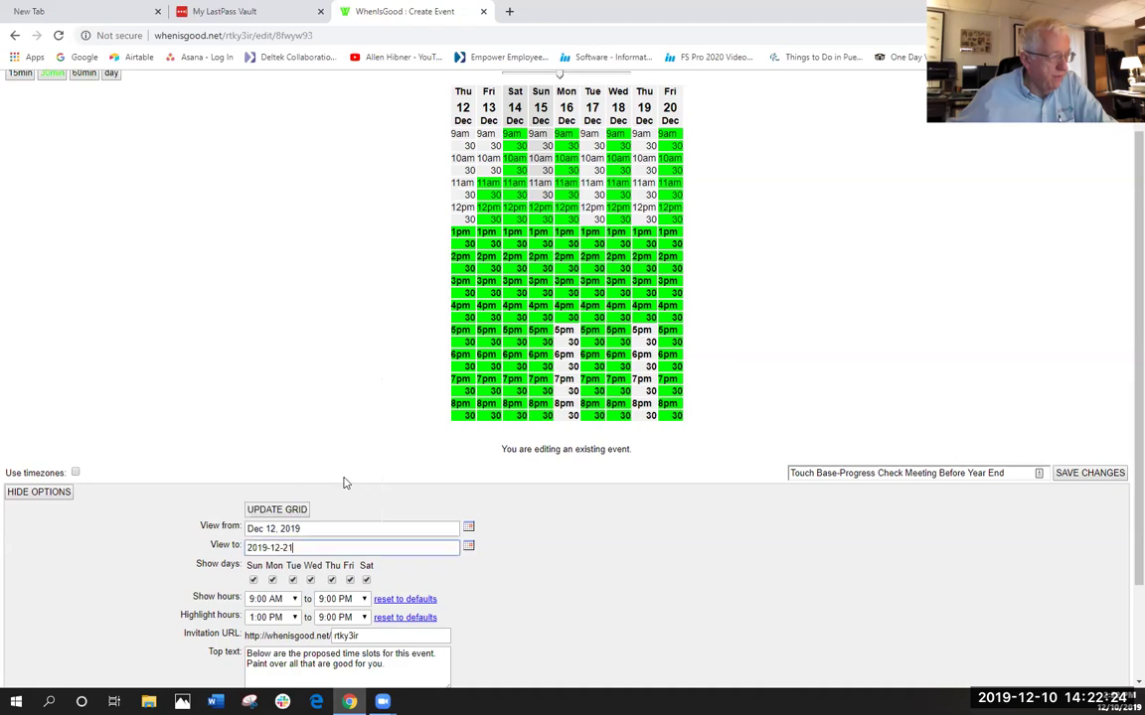
click(289, 509)
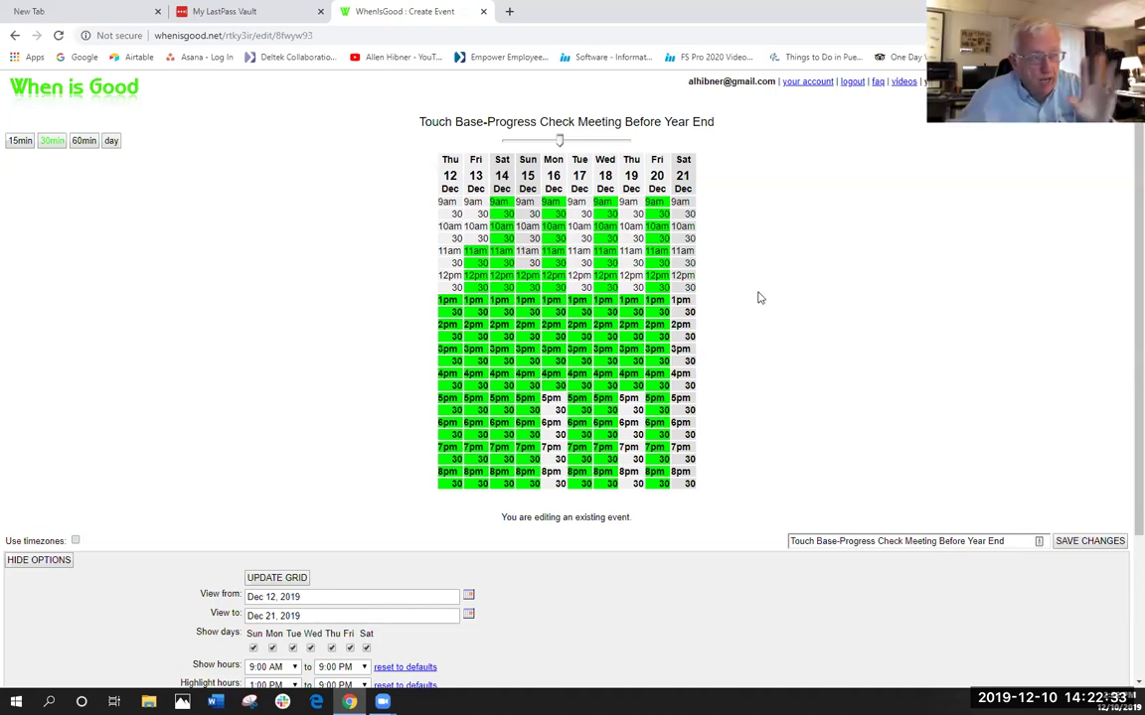
- Mark Sat 21 Dec 10:30, 11:00, 11:30, 12:30, 2:00 and 2:30 available, clearing the early morning
click(681, 203)
drag(682, 203, 680, 487)
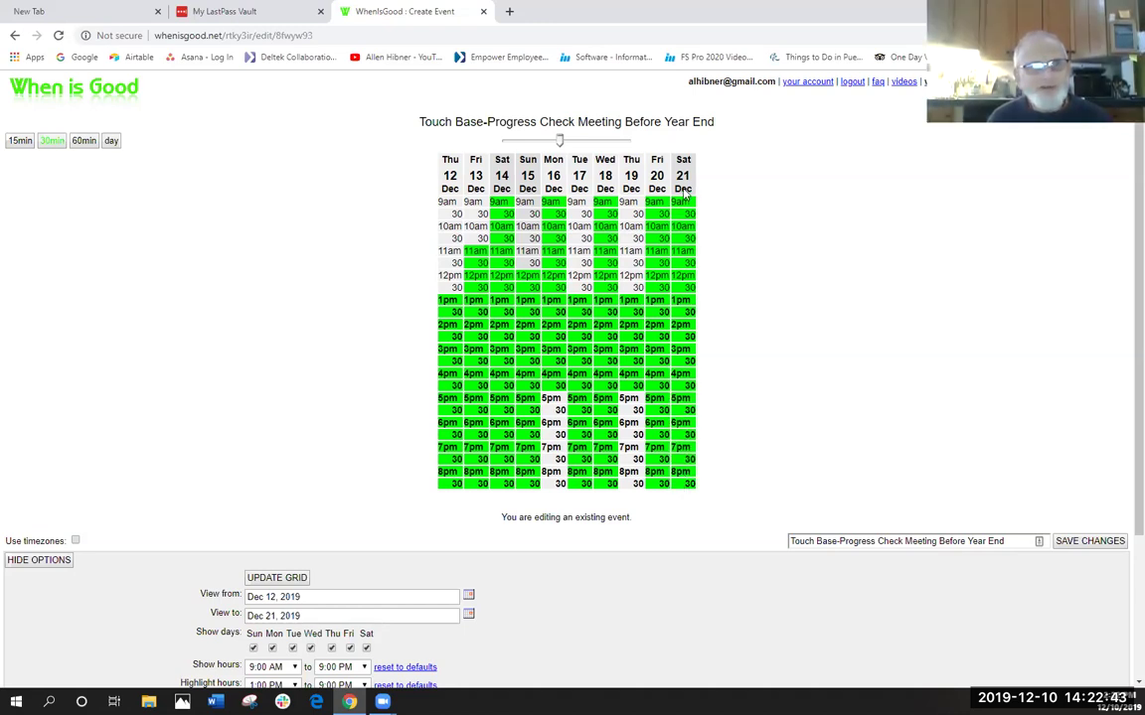
drag(684, 204, 683, 484)
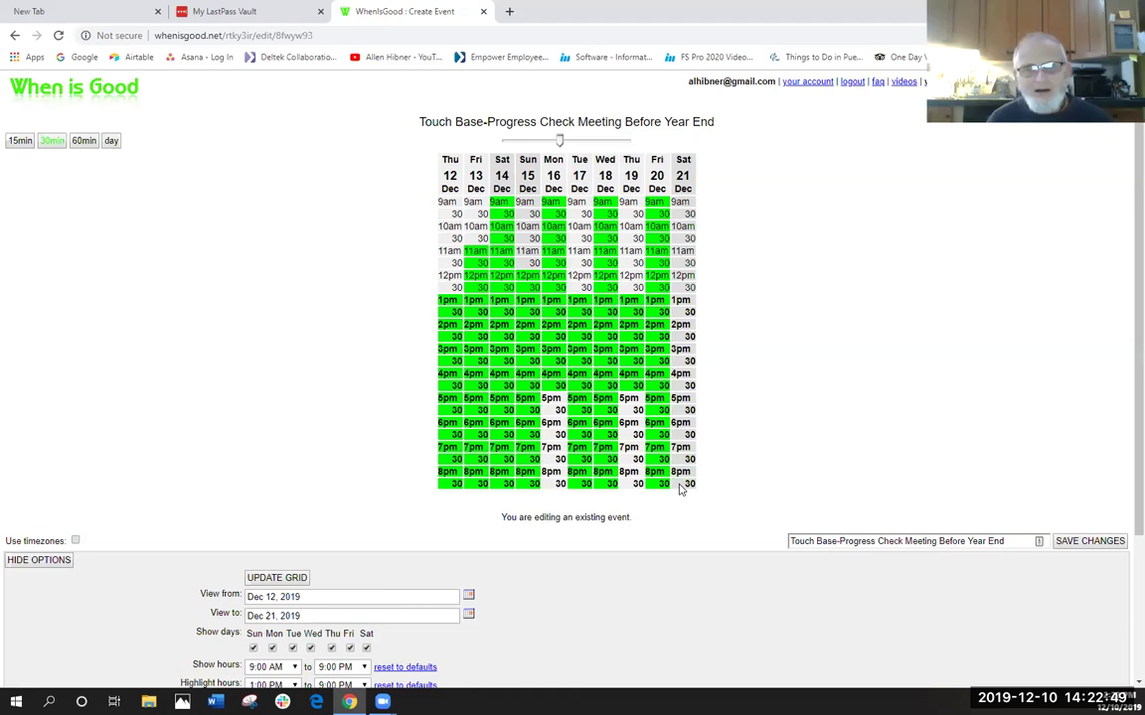
click(683, 238)
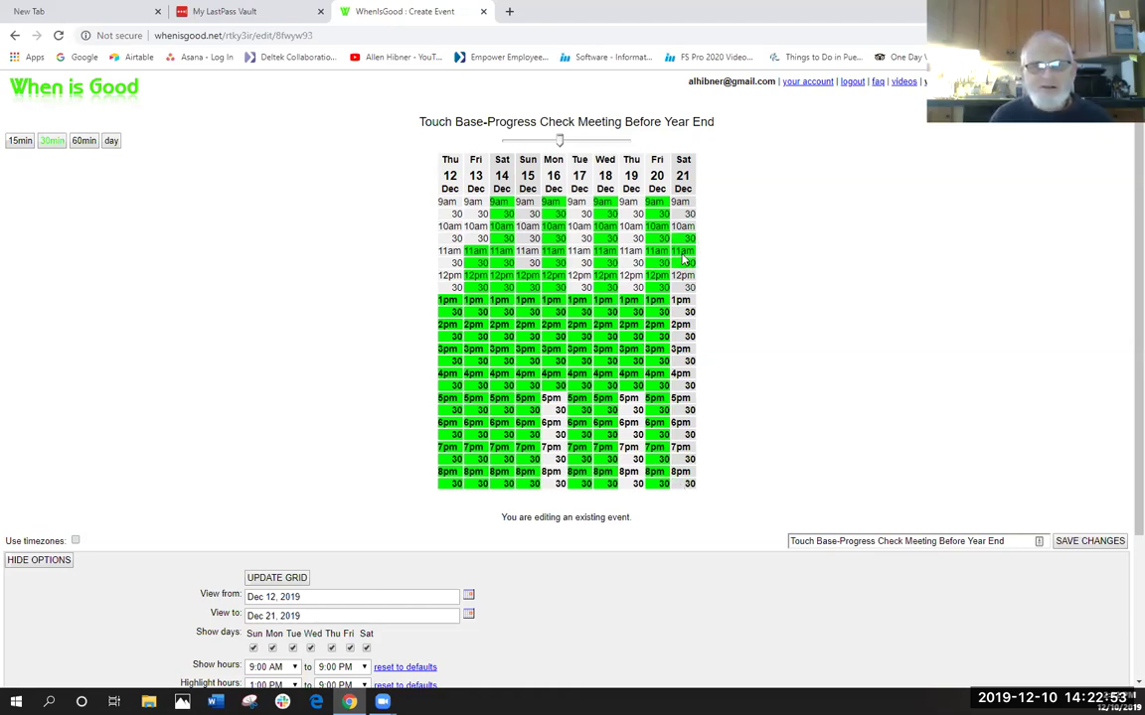
drag(684, 250, 683, 262)
click(684, 288)
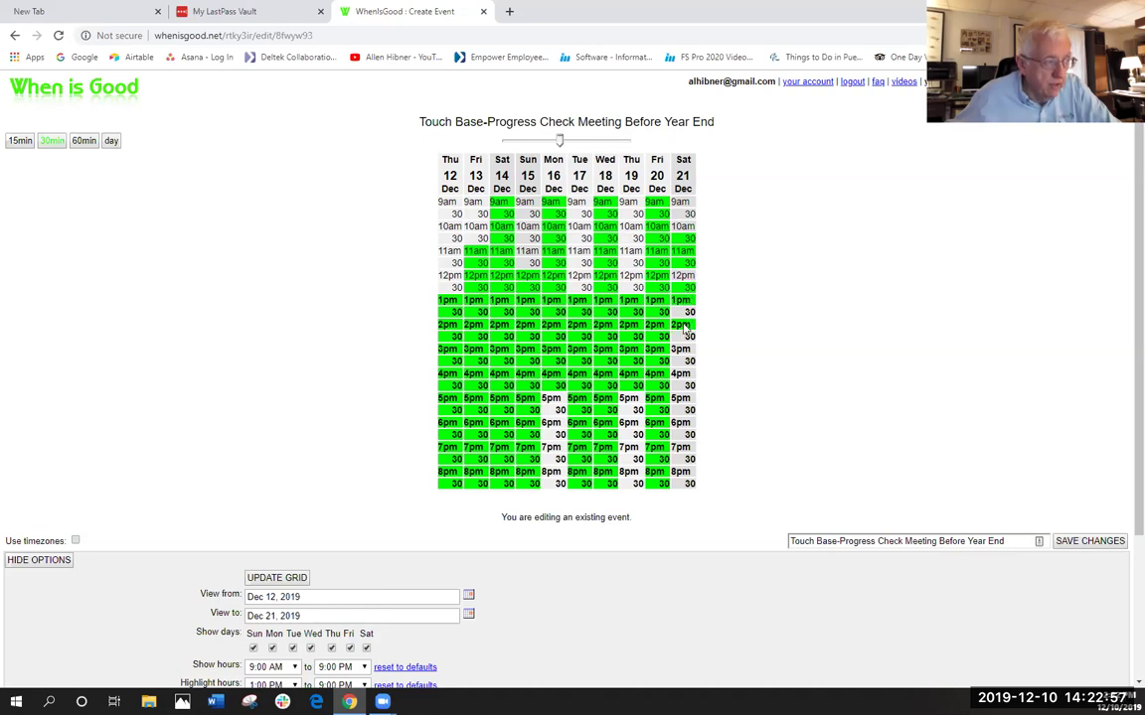
drag(683, 328, 681, 412)
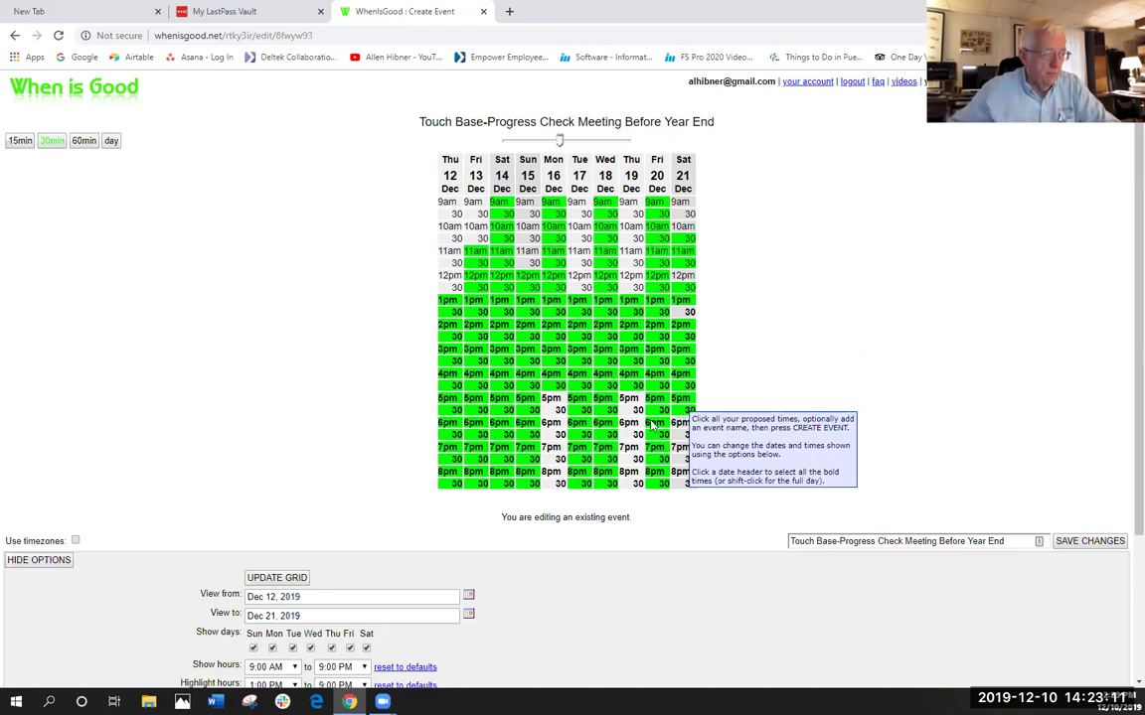
- Set the view-to date back to Dec 20, 2019 and redraw the grid for Dec 12–20
click(264, 577)
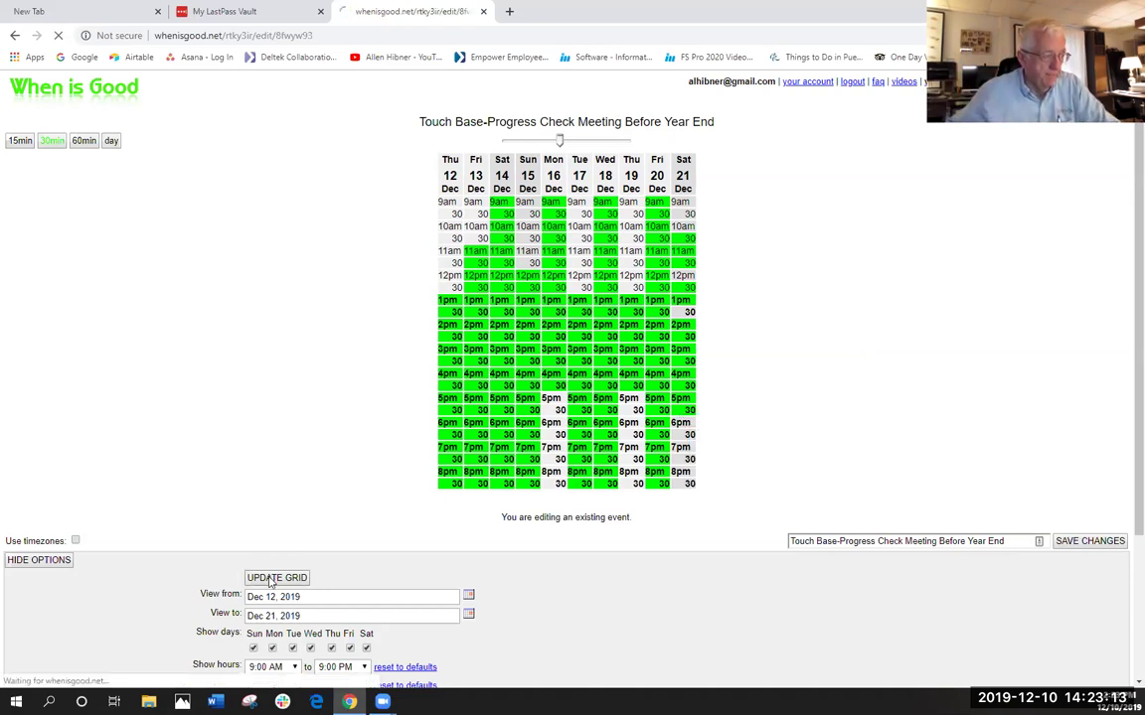
scroll(298, 546, down, 3)
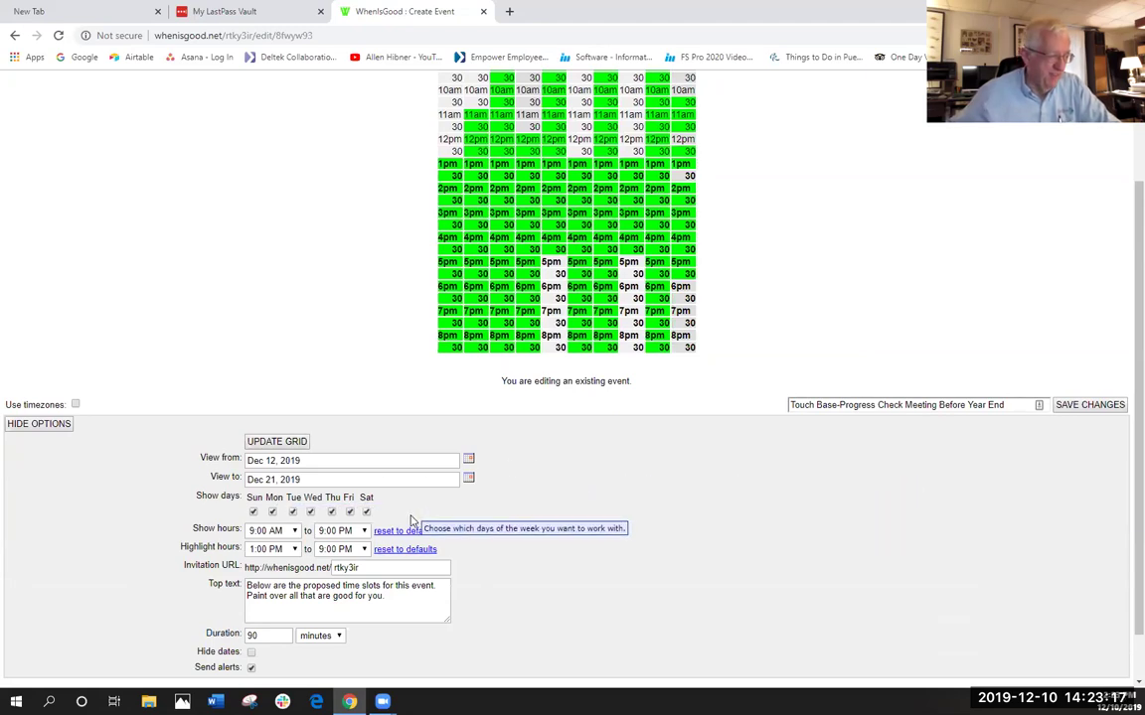
click(449, 483)
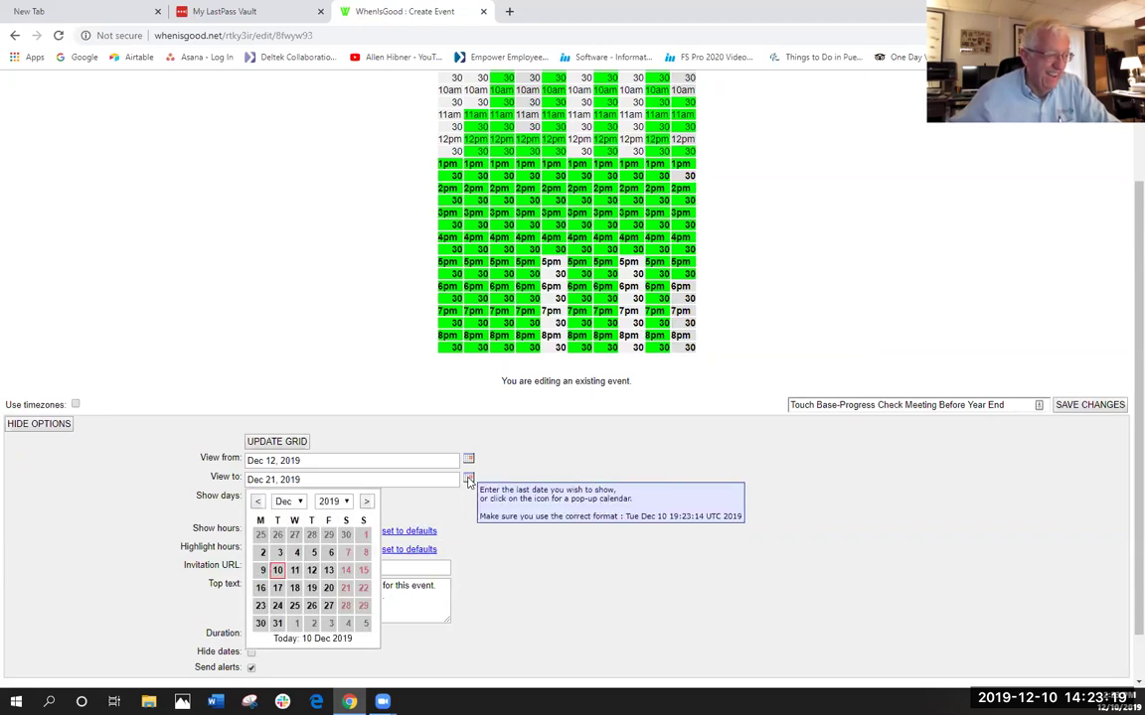
click(329, 589)
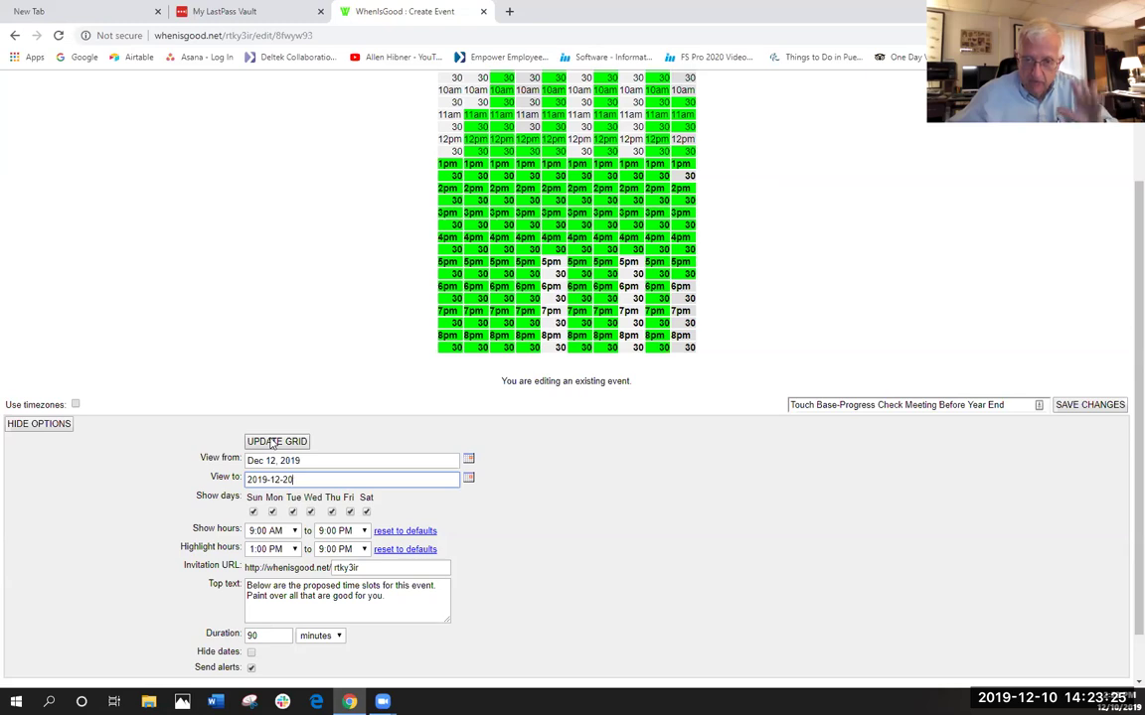
click(272, 443)
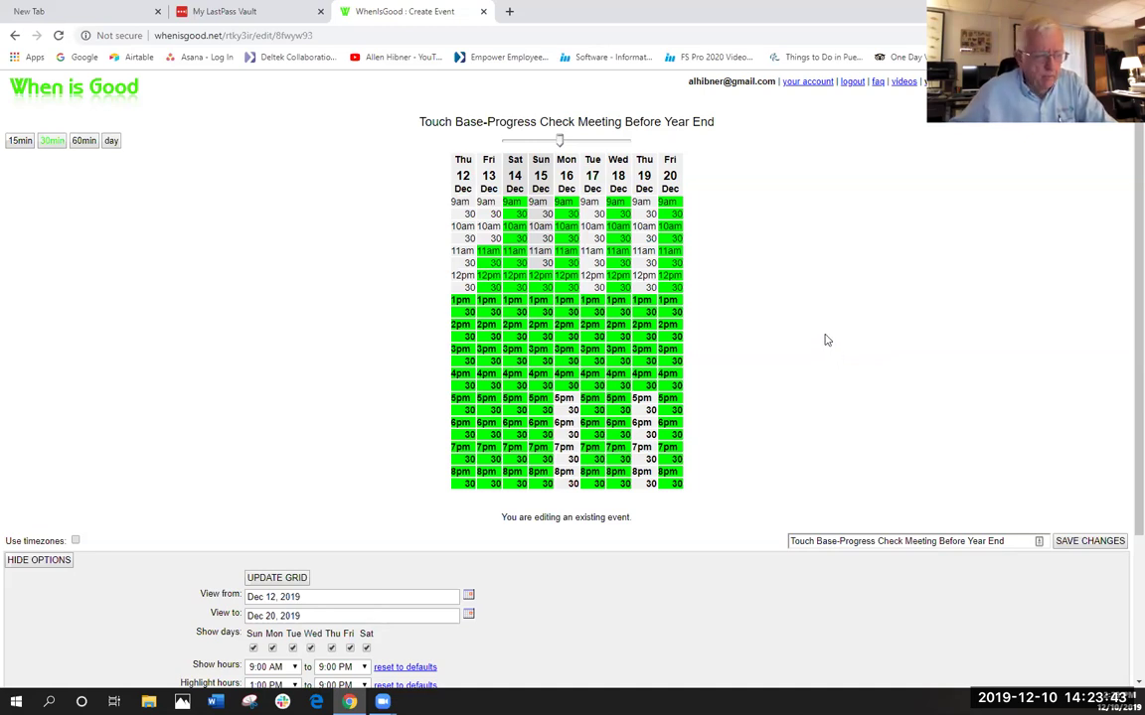
scroll(824, 337, down, 2)
scroll(816, 328, down, 1)
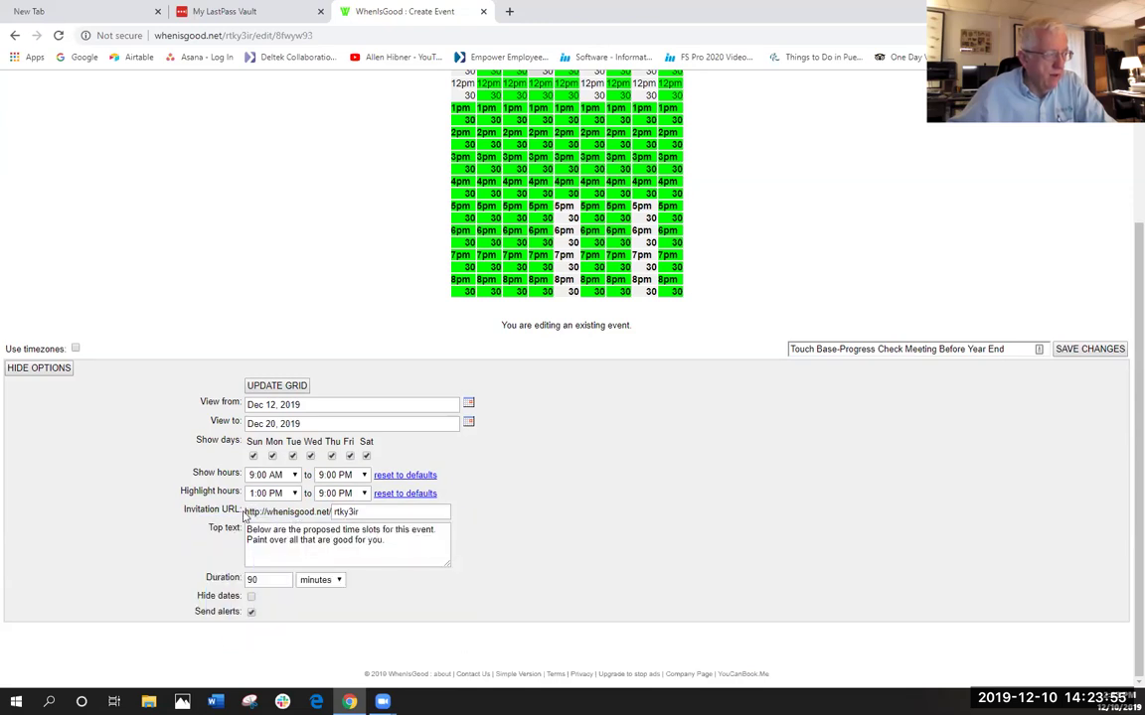
drag(243, 511, 332, 512)
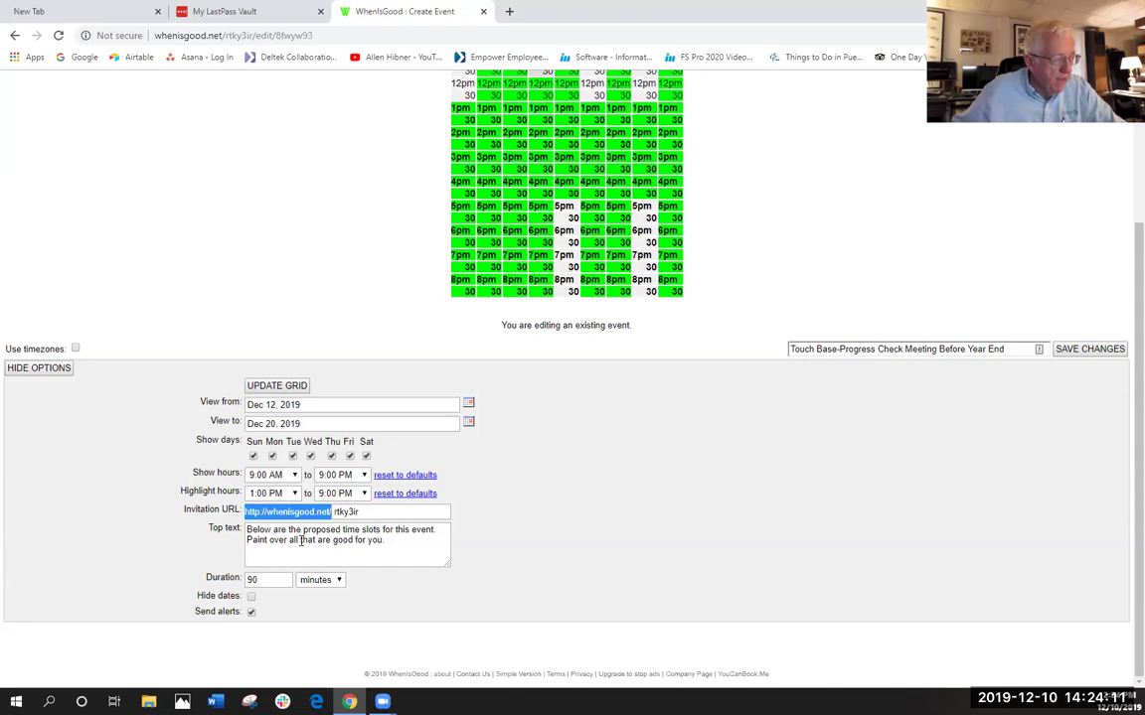
drag(250, 533, 395, 551)
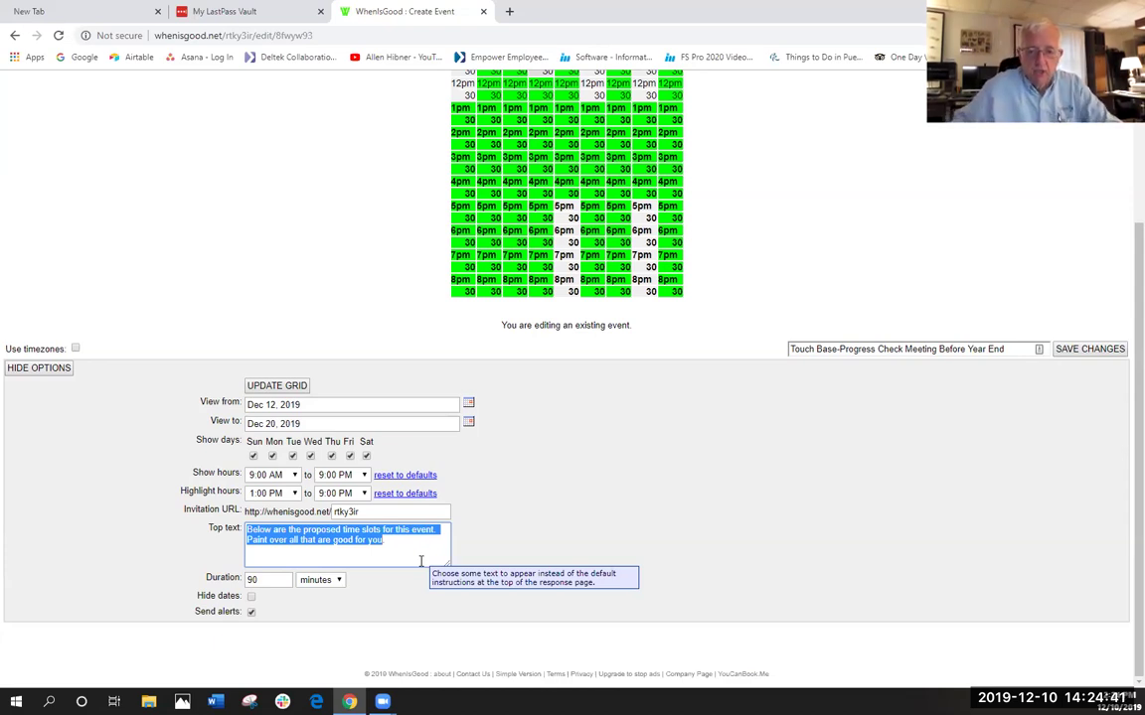
click(271, 578)
double_click(271, 578)
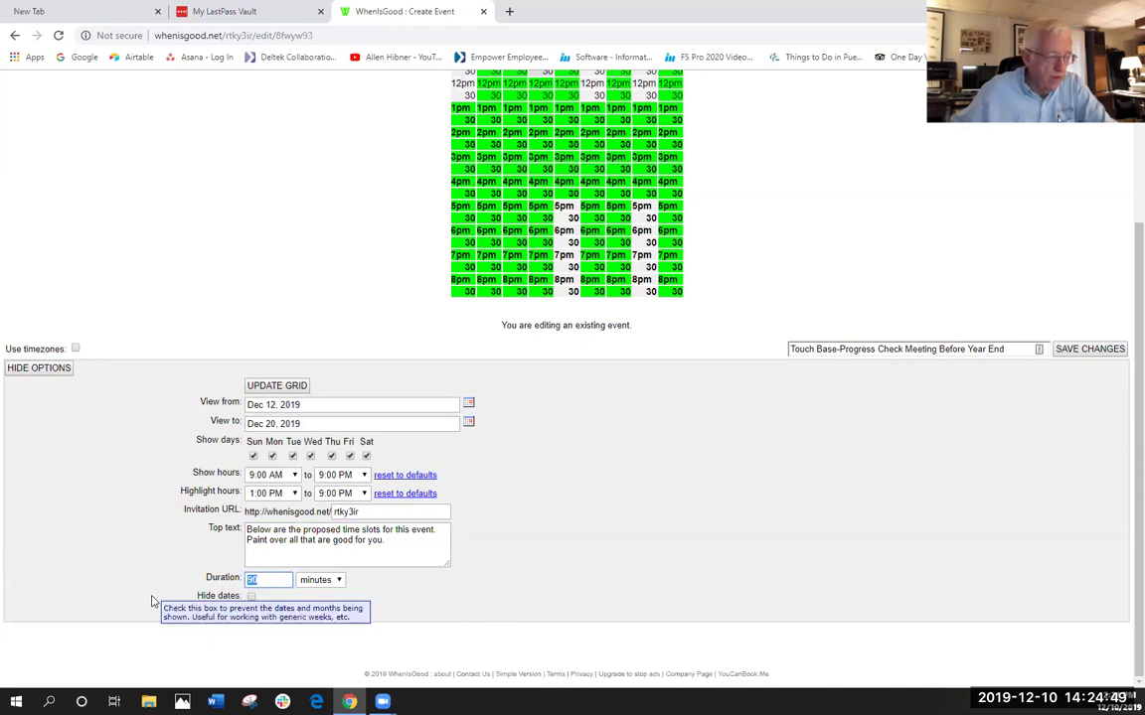
click(339, 582)
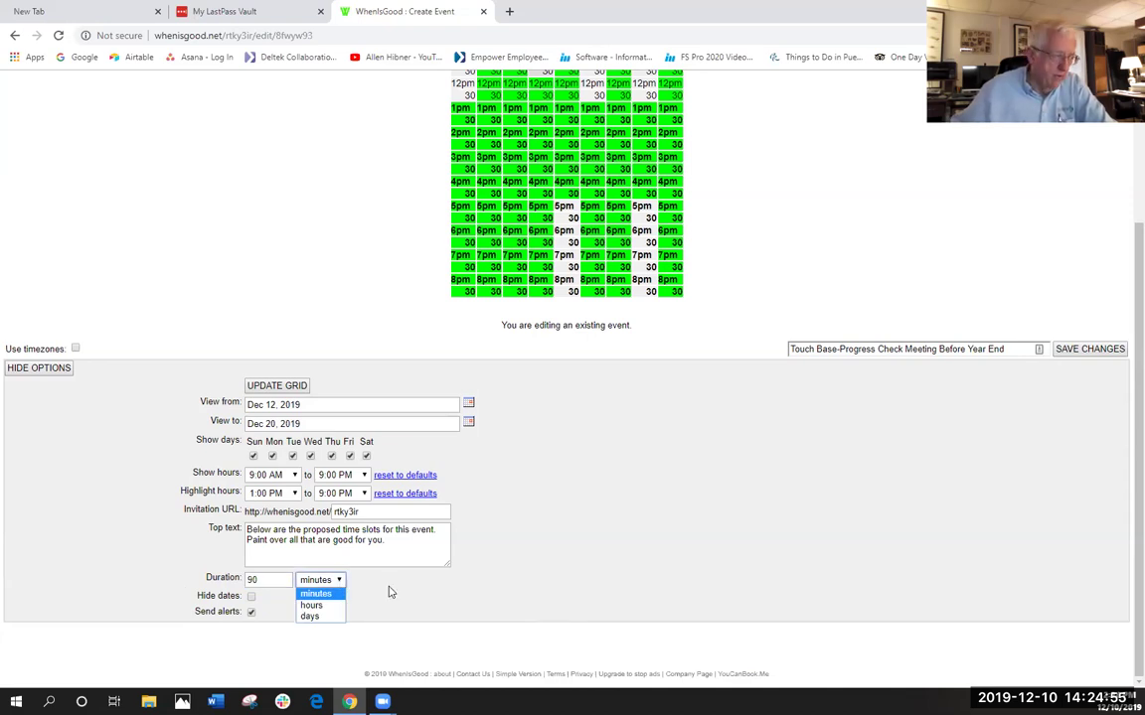
click(388, 592)
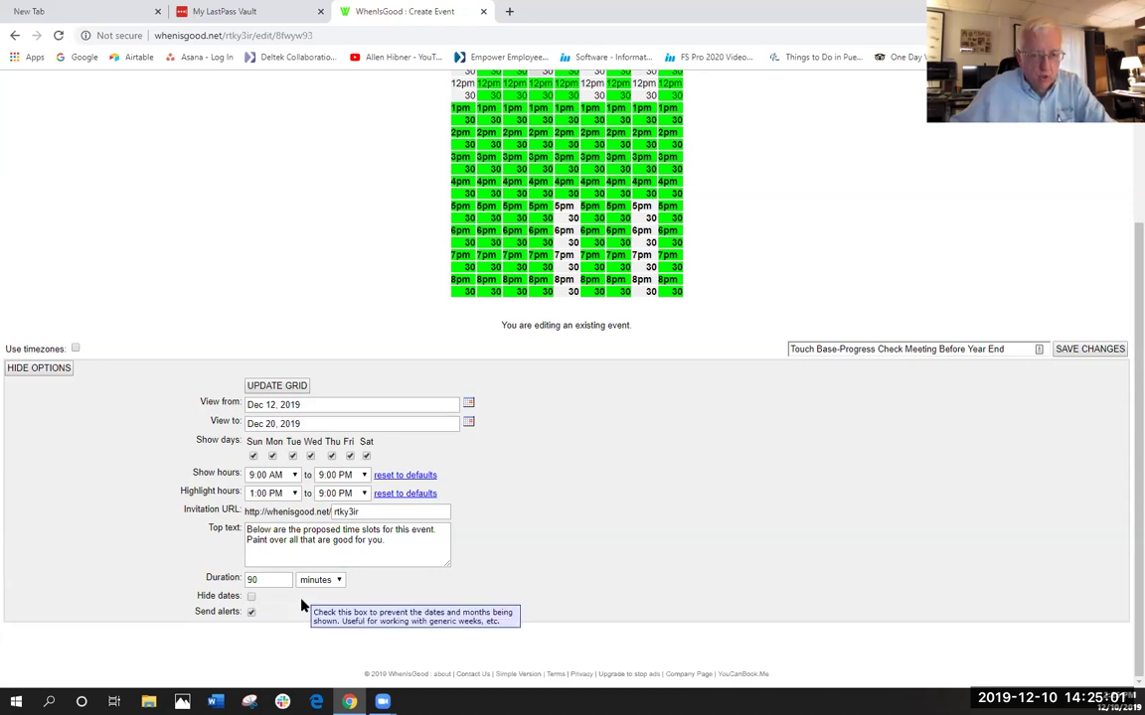
scroll(488, 504, up, 1)
scroll(488, 504, up, 3)
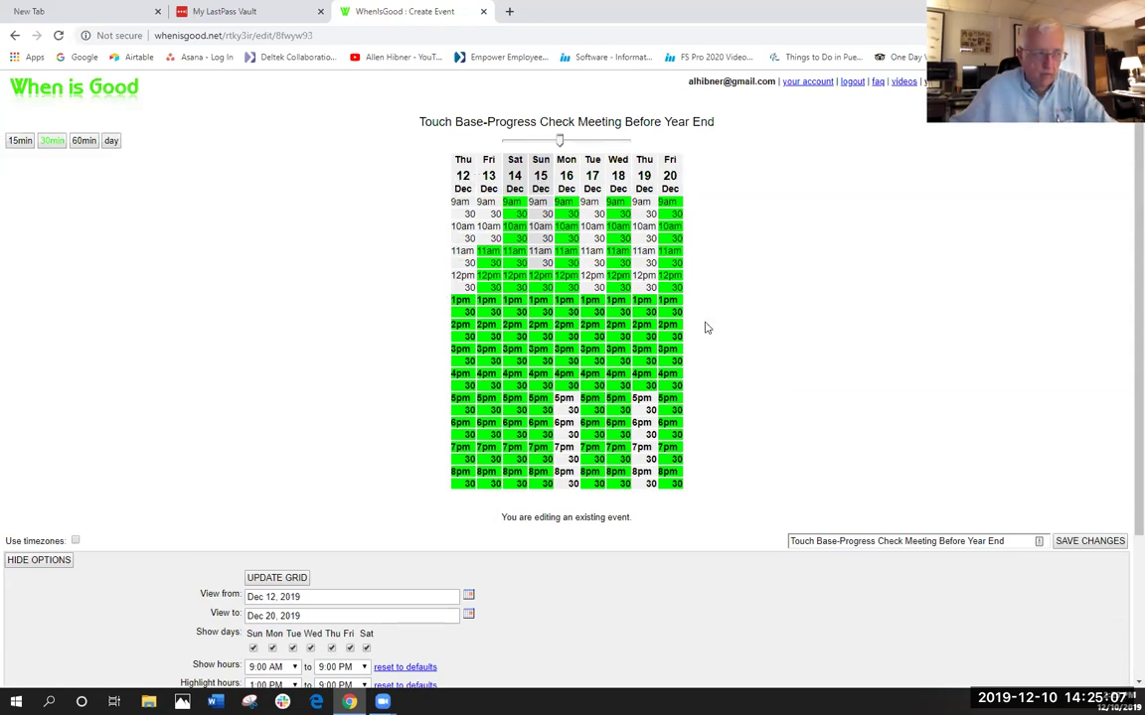
scroll(592, 609, down, 1)
scroll(592, 606, down, 3)
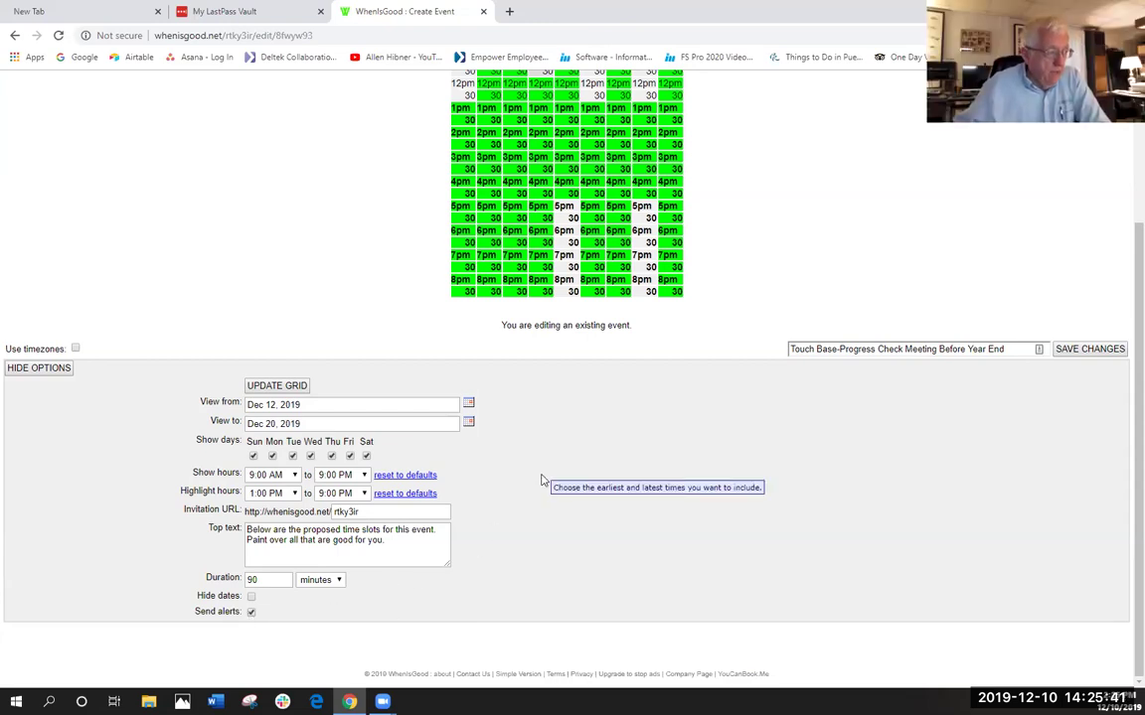
scroll(553, 507, up, 1)
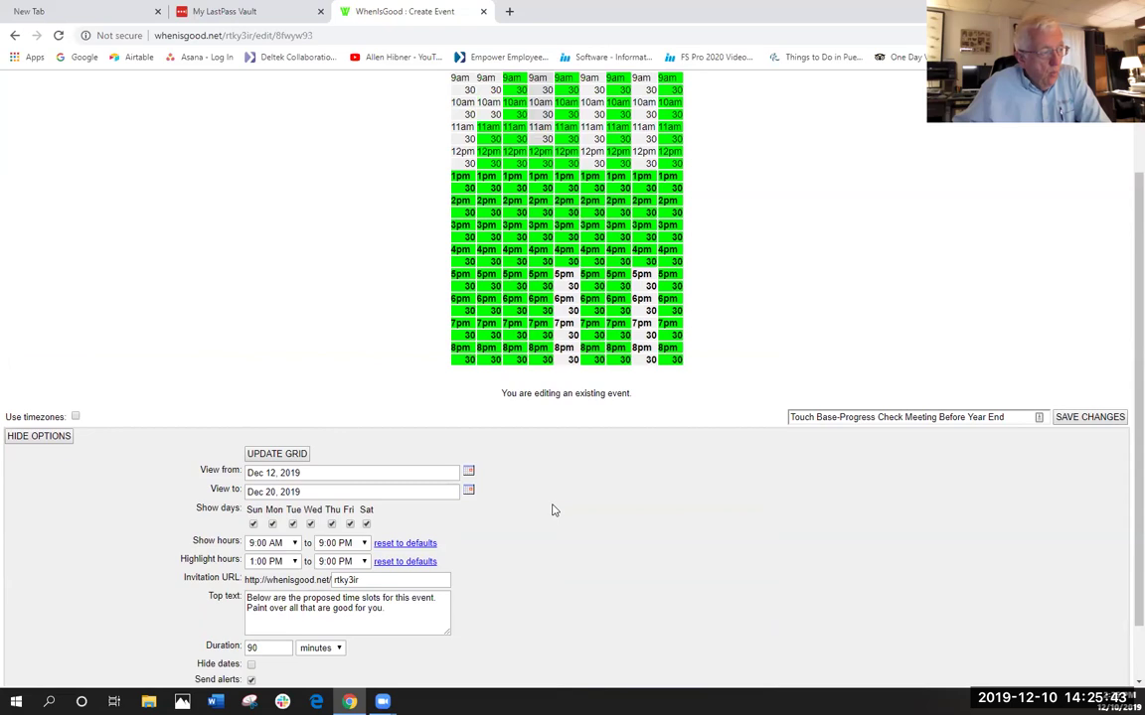
scroll(552, 509, down, 1)
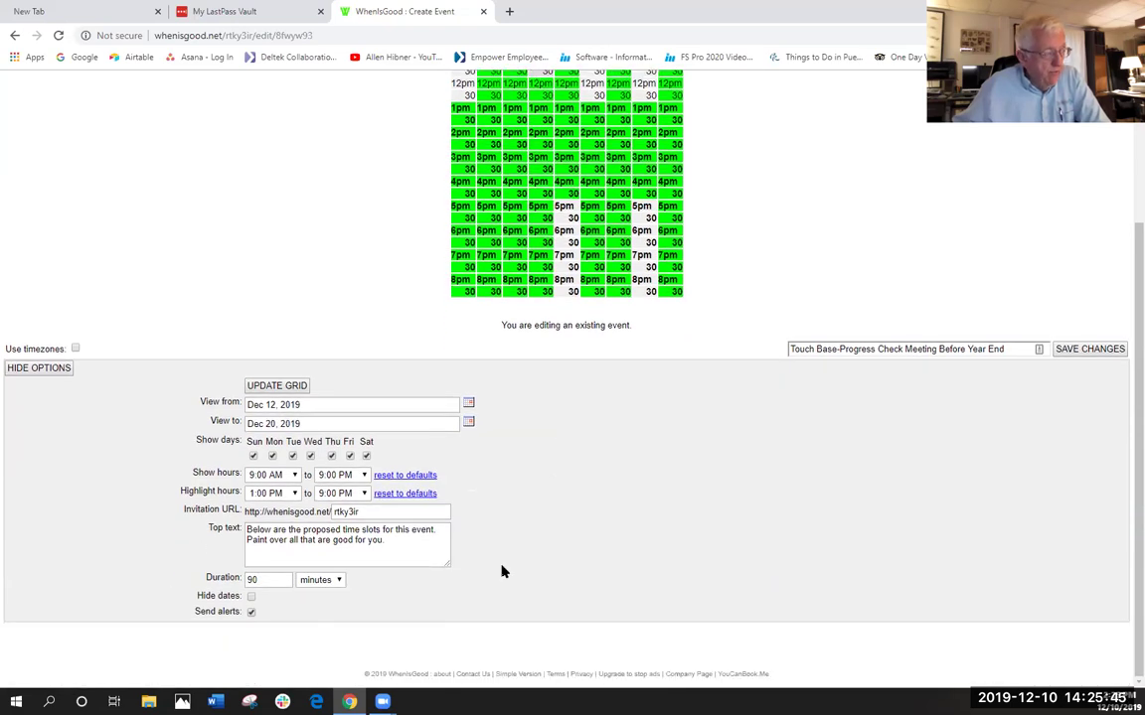
scroll(567, 493, up, 3)
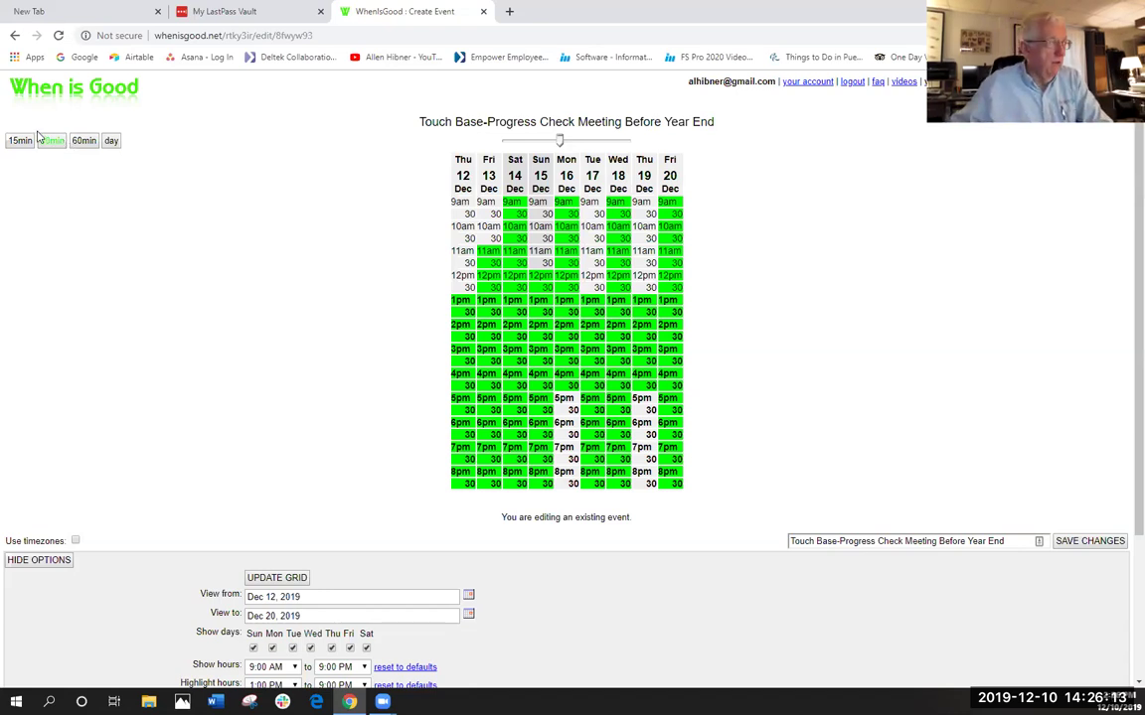
click(20, 141)
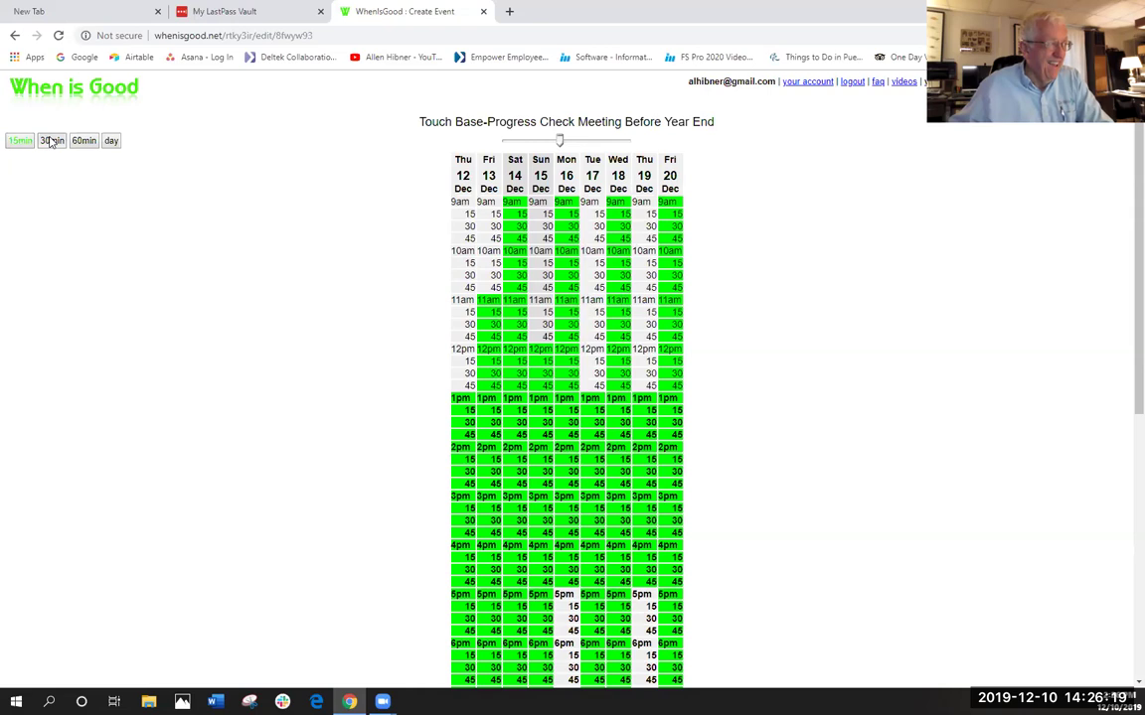
click(50, 141)
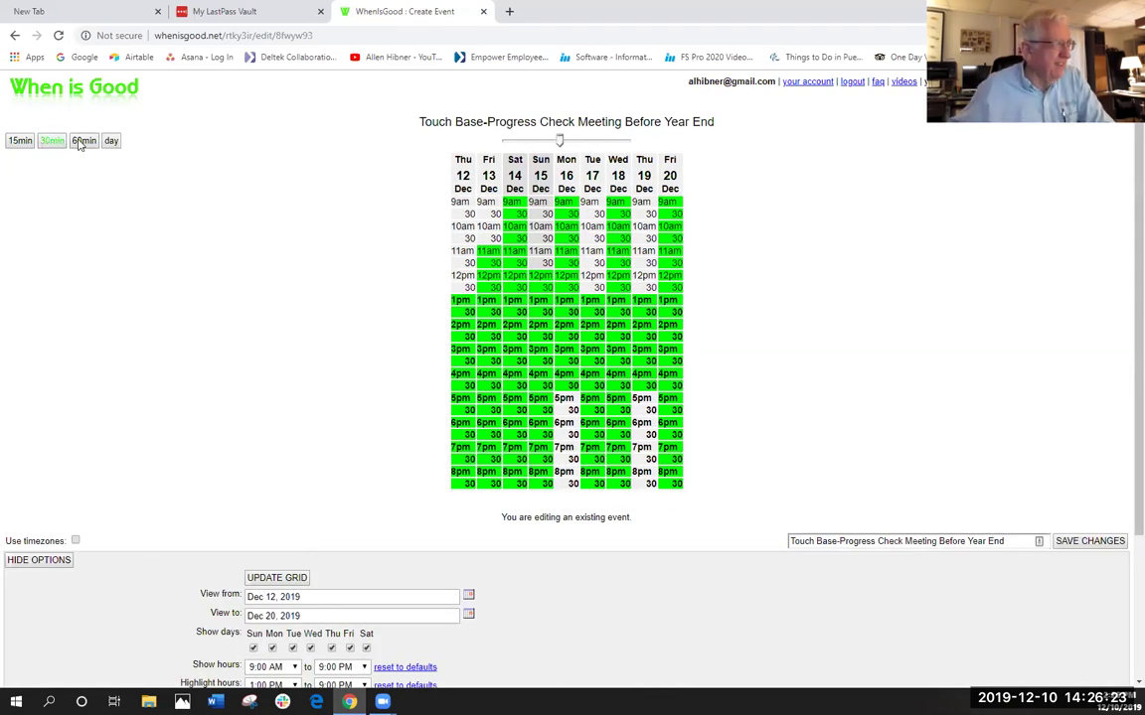
click(83, 141)
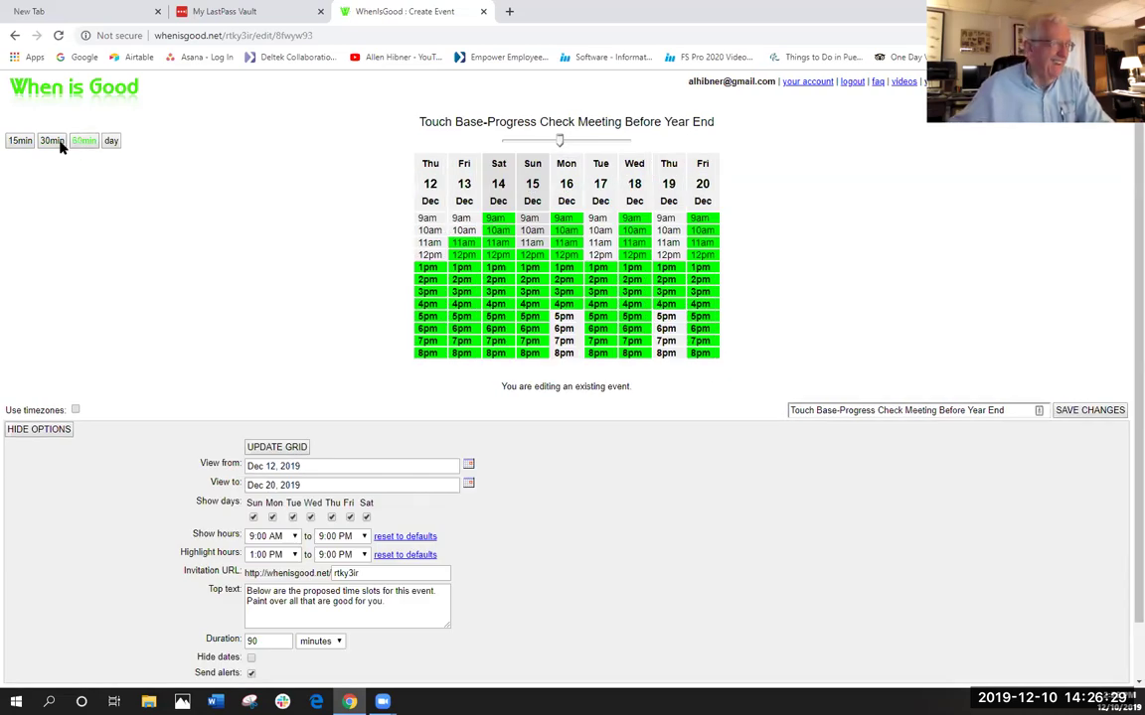
click(48, 142)
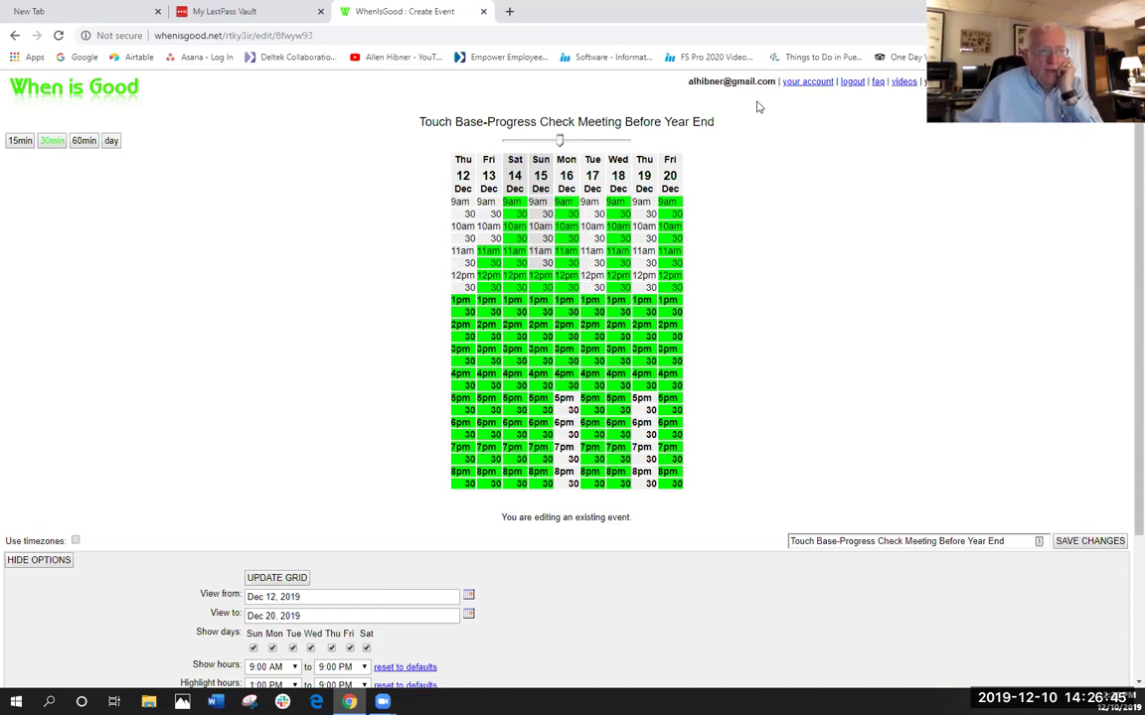
- Save the Touch Base event's changes with its Thu 12–Fri 20 Dec grid
scroll(797, 242, down, 1)
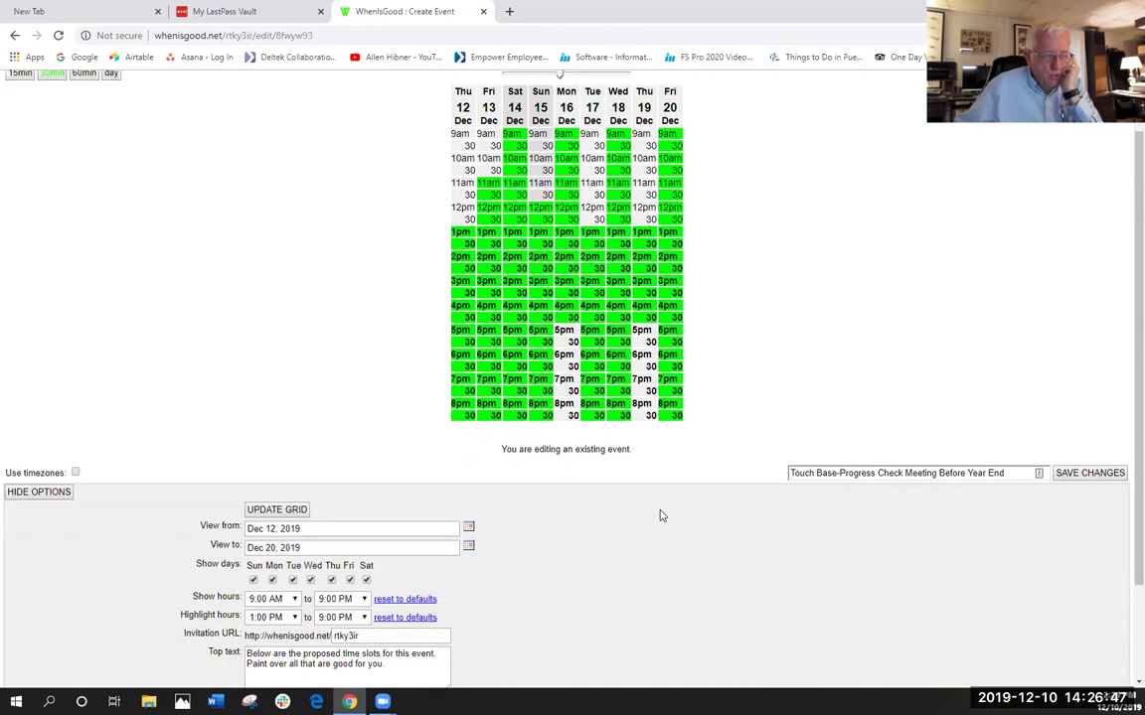
scroll(636, 522, down, 2)
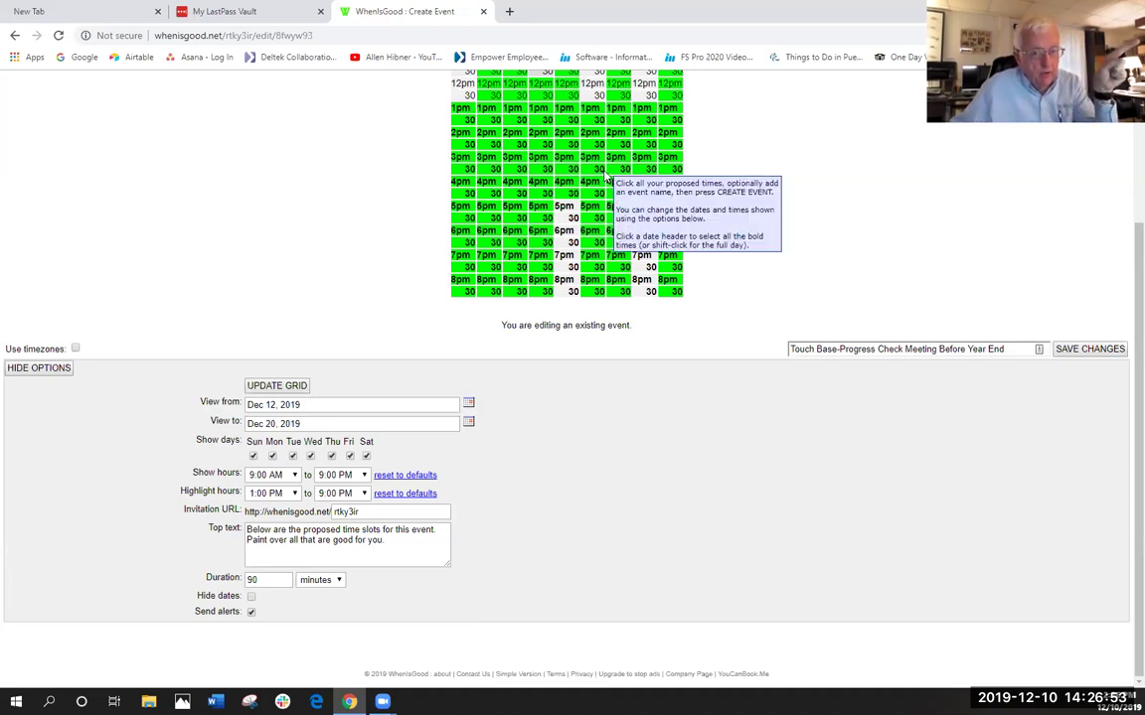
click(1086, 353)
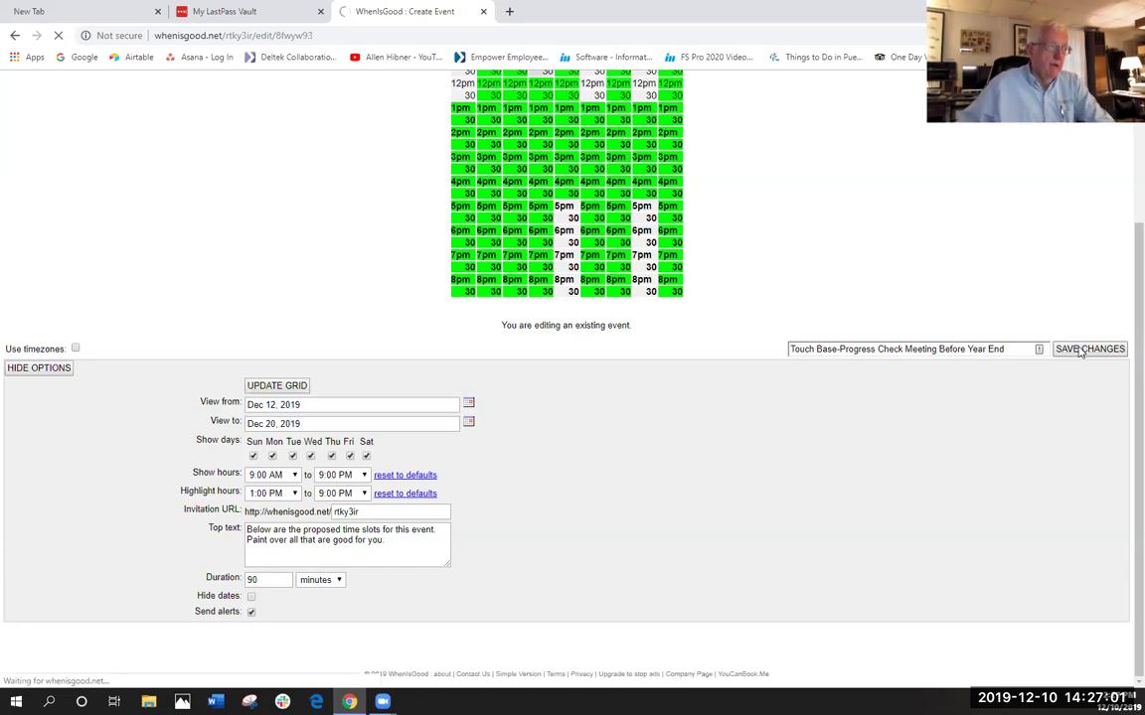
scroll(301, 261, up, 3)
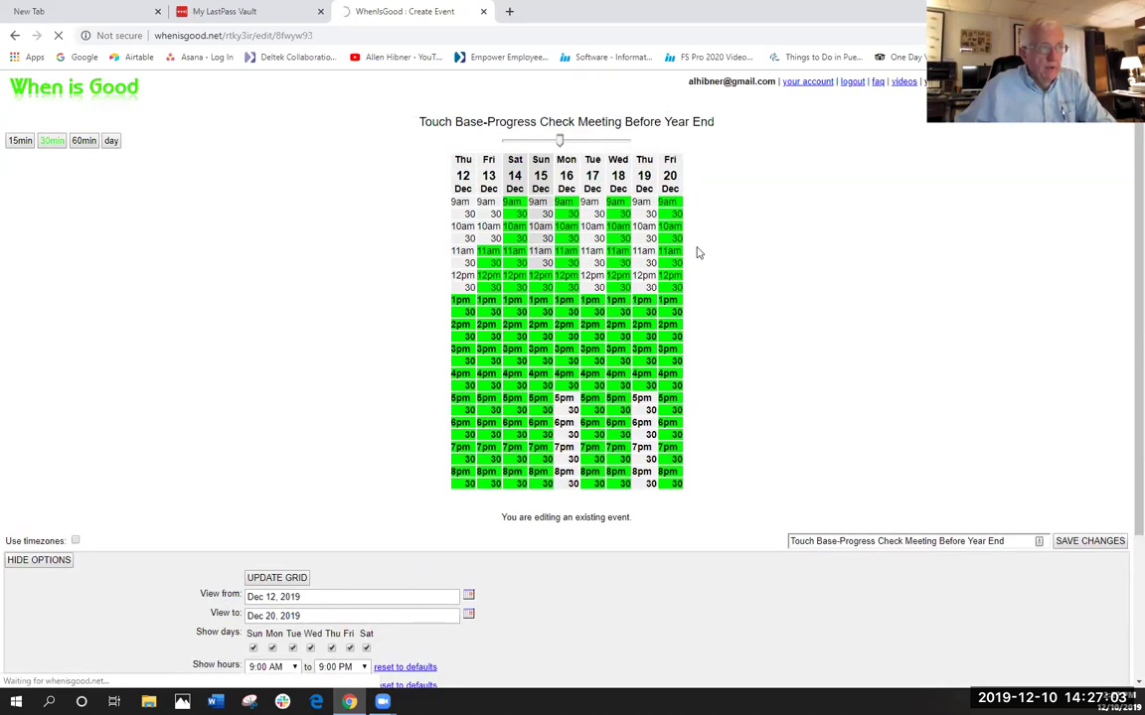
- From the account page, open the Touch Base event's '3 so far' results
click(806, 84)
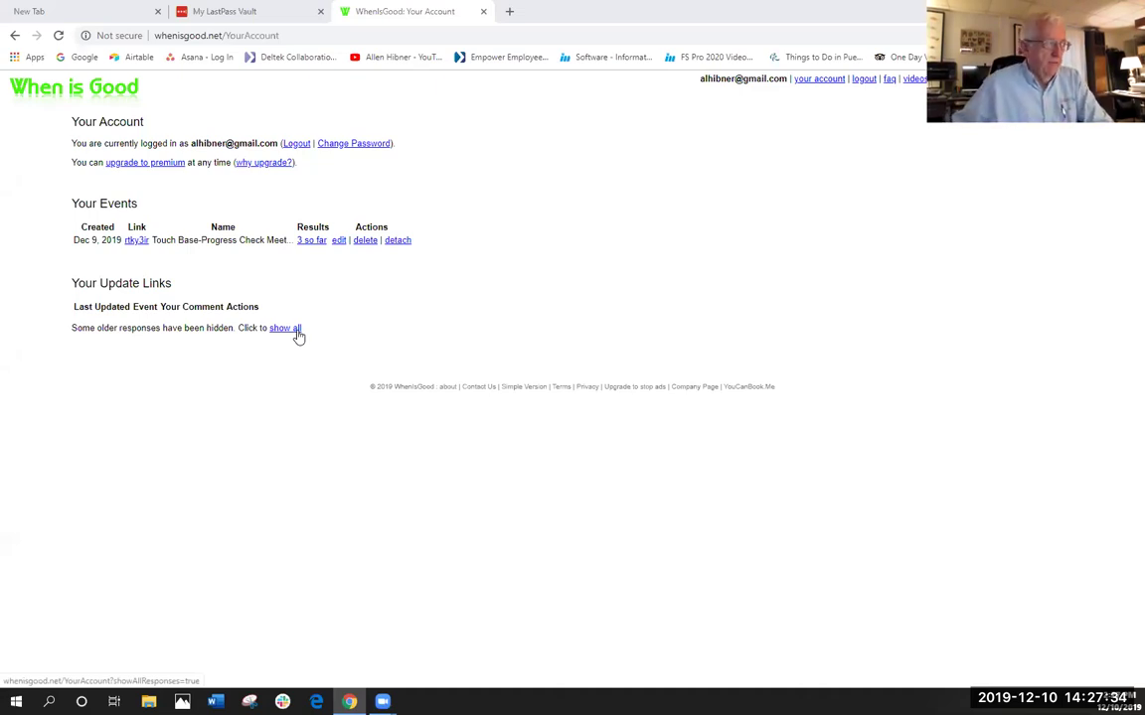
click(309, 242)
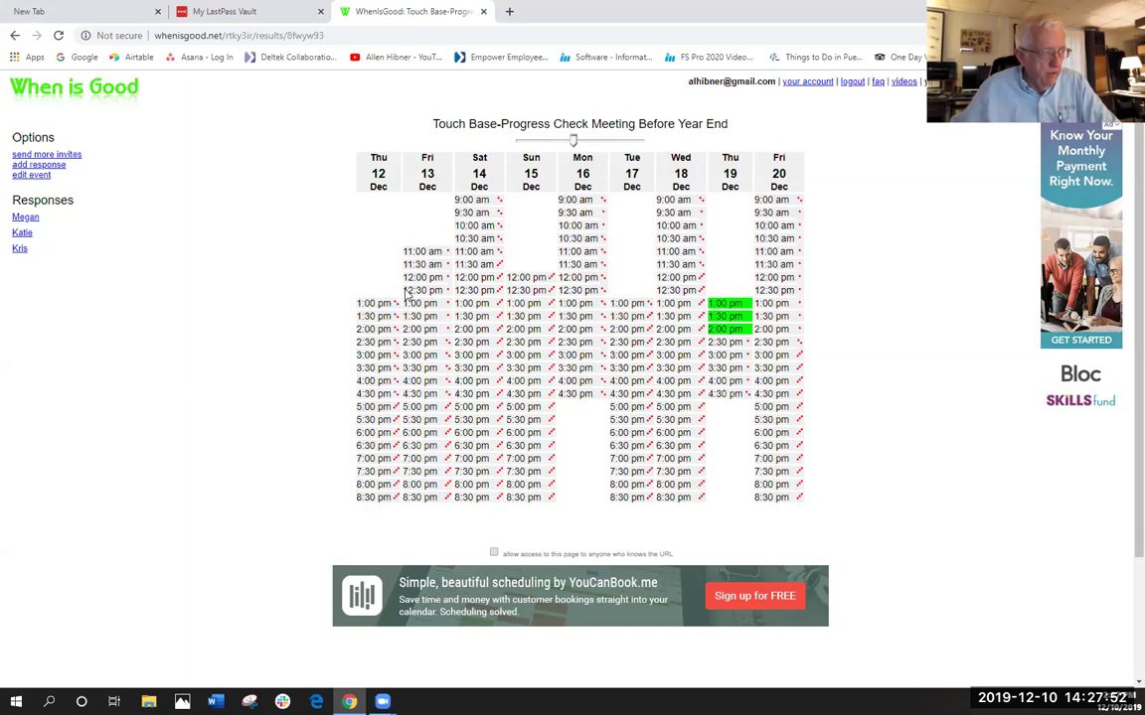
mouse_move(355, 279)
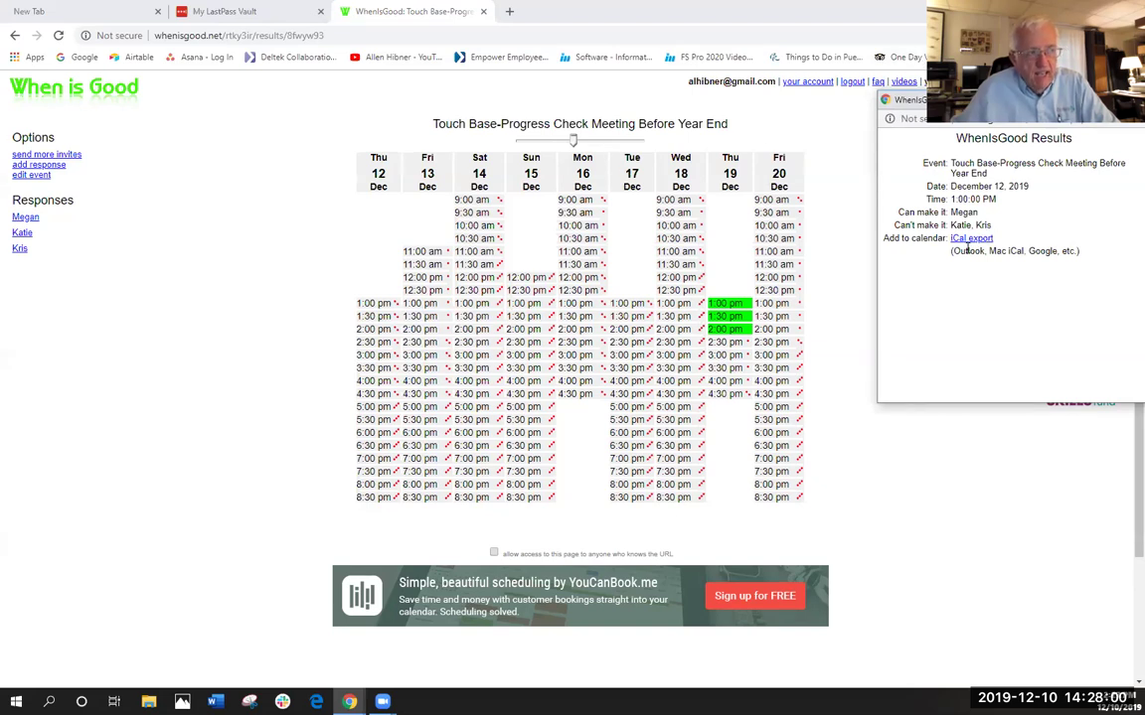
drag(894, 228, 1018, 236)
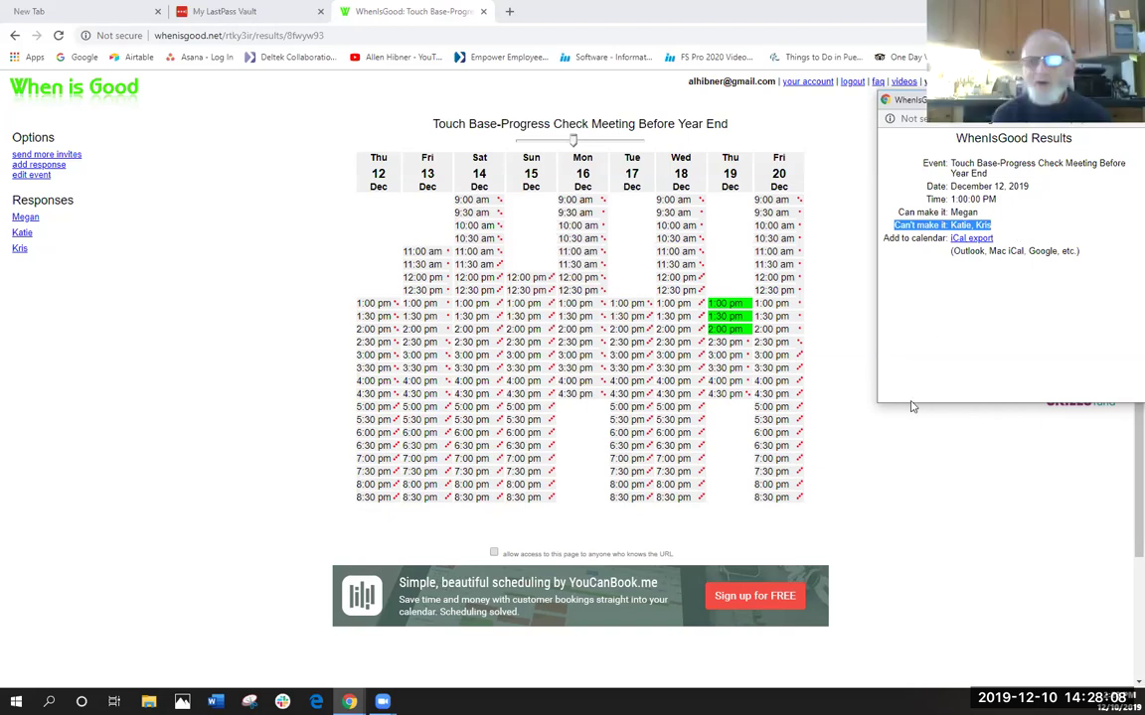
click(916, 454)
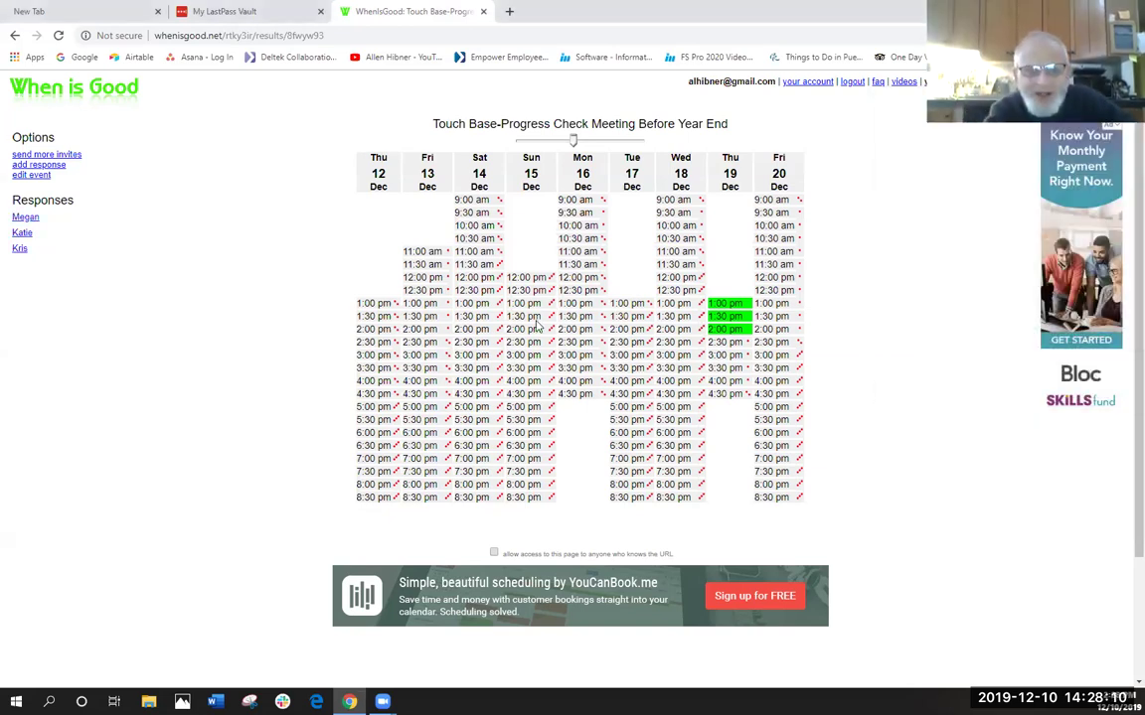
click(490, 256)
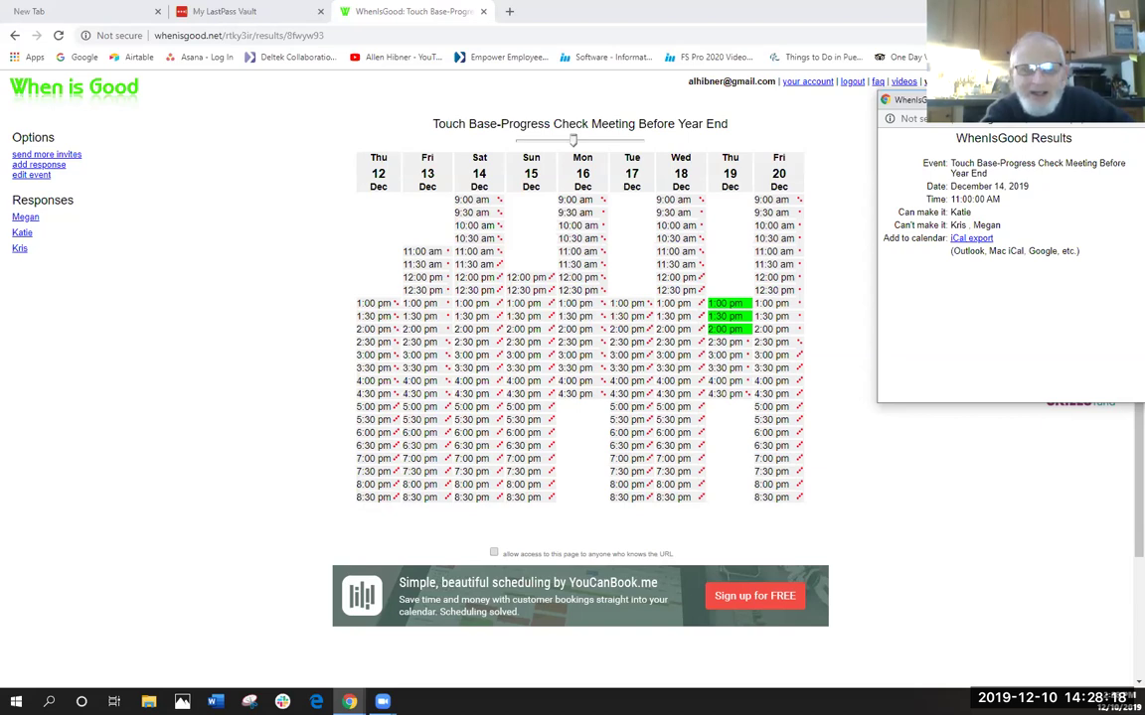
click(1132, 99)
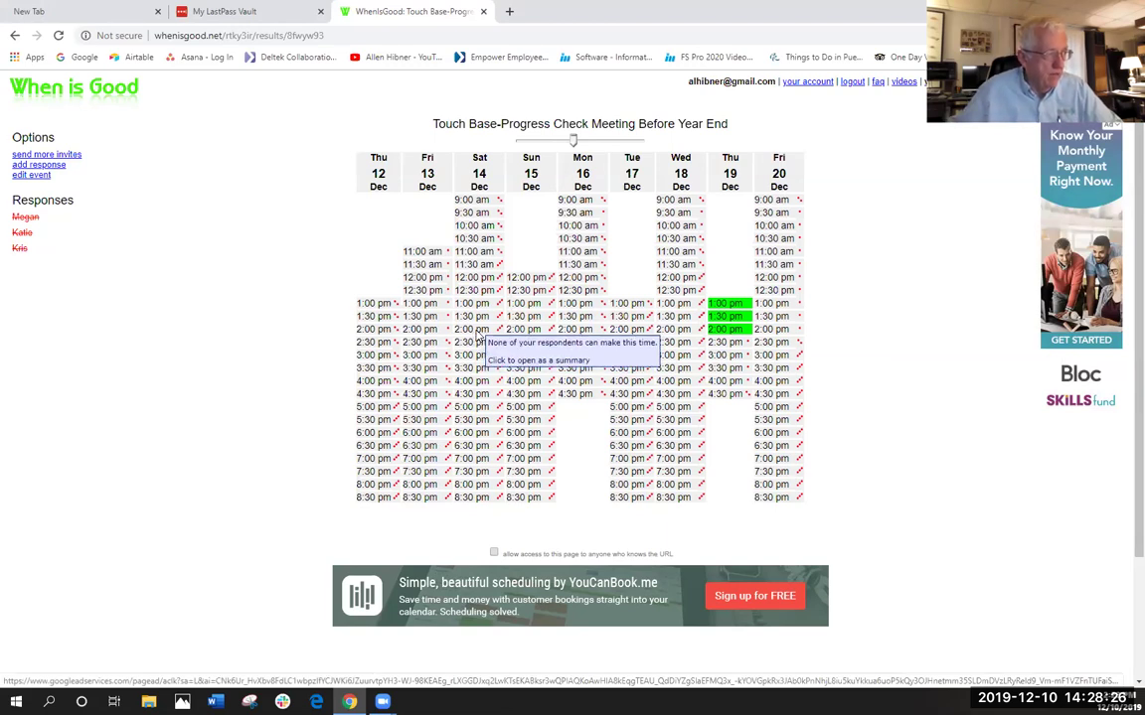
click(477, 335)
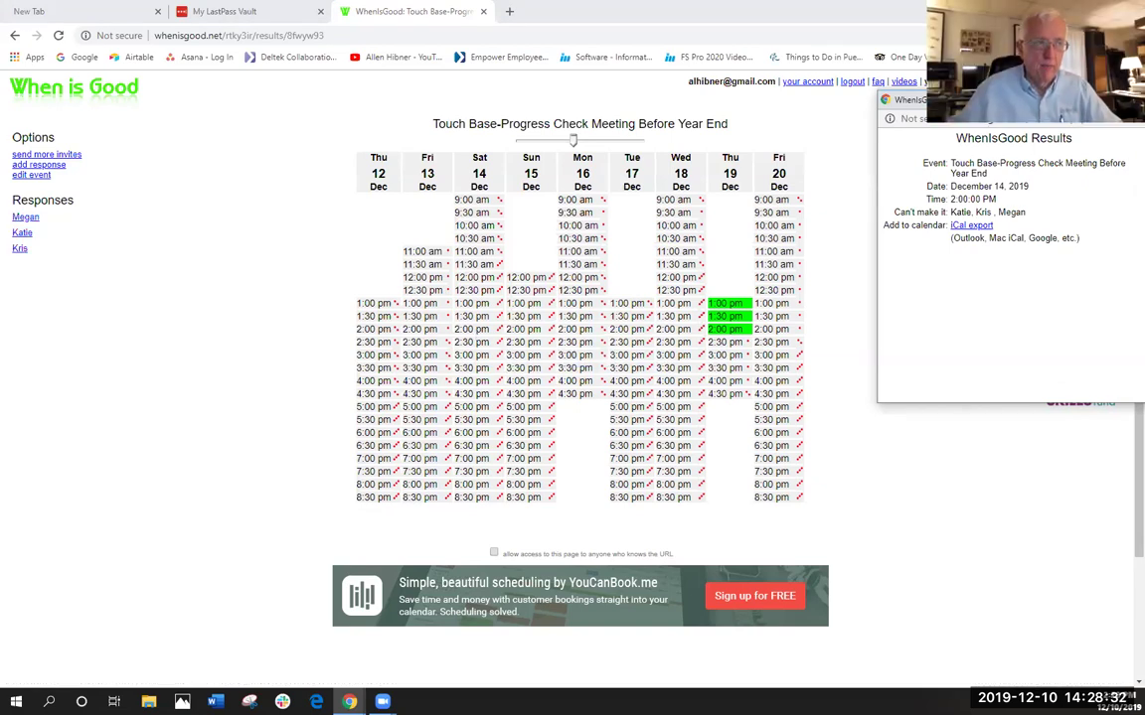
click(1132, 100)
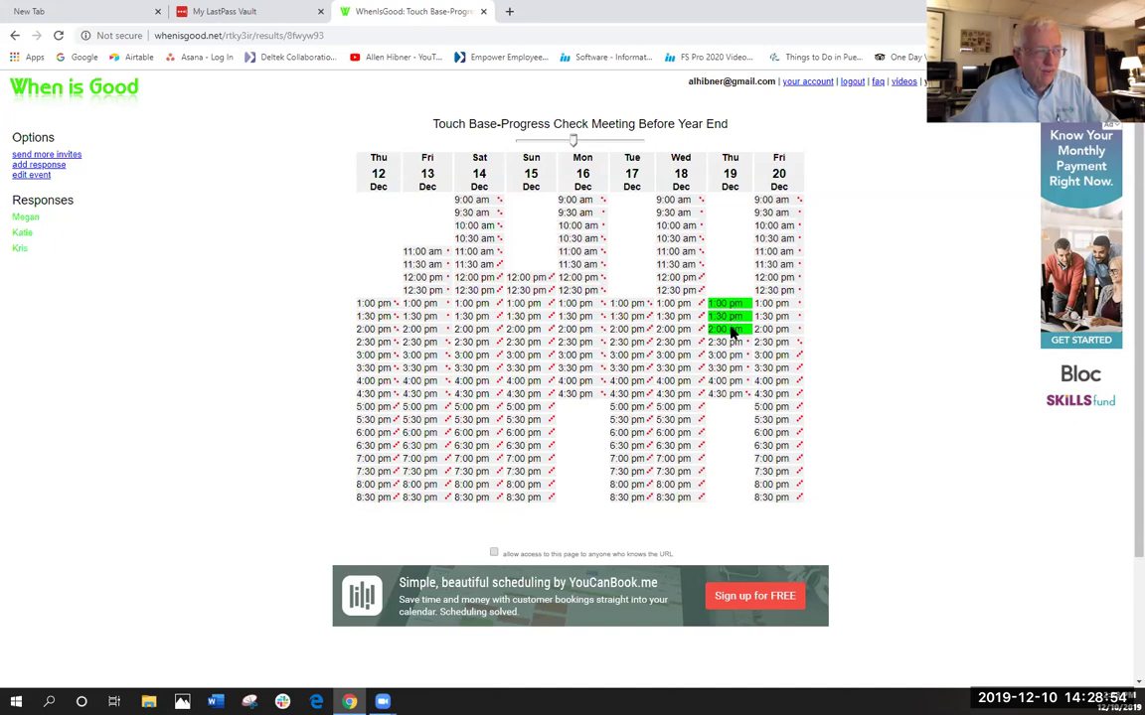
mouse_move(732, 333)
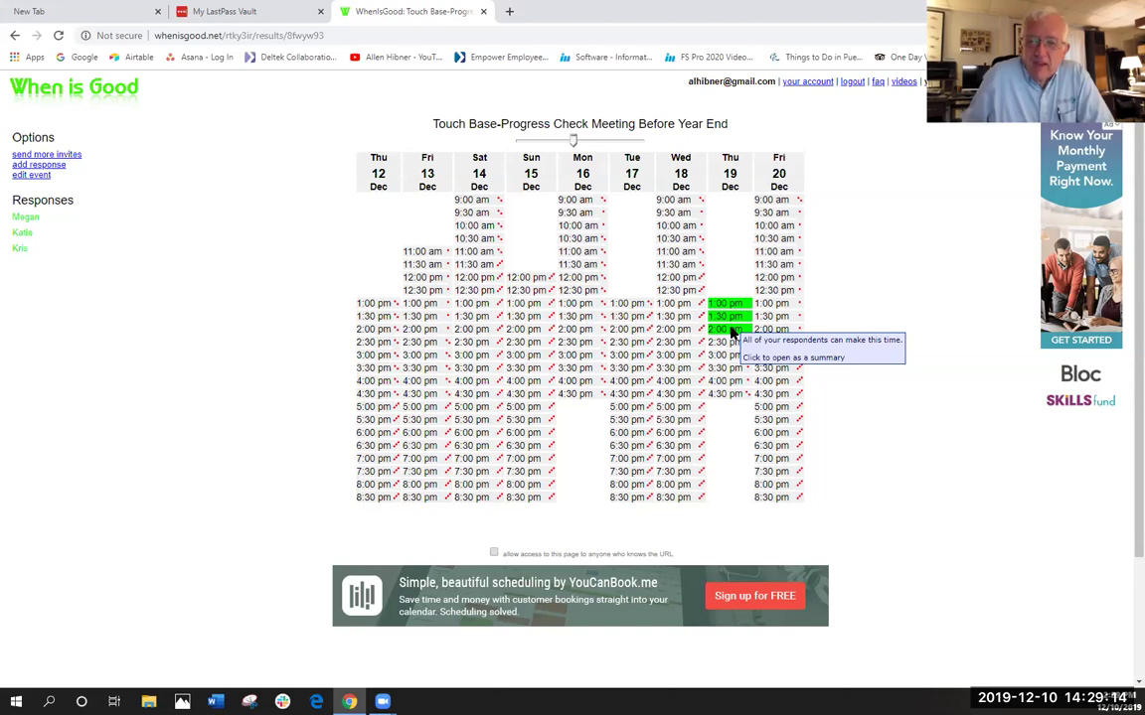
click(56, 157)
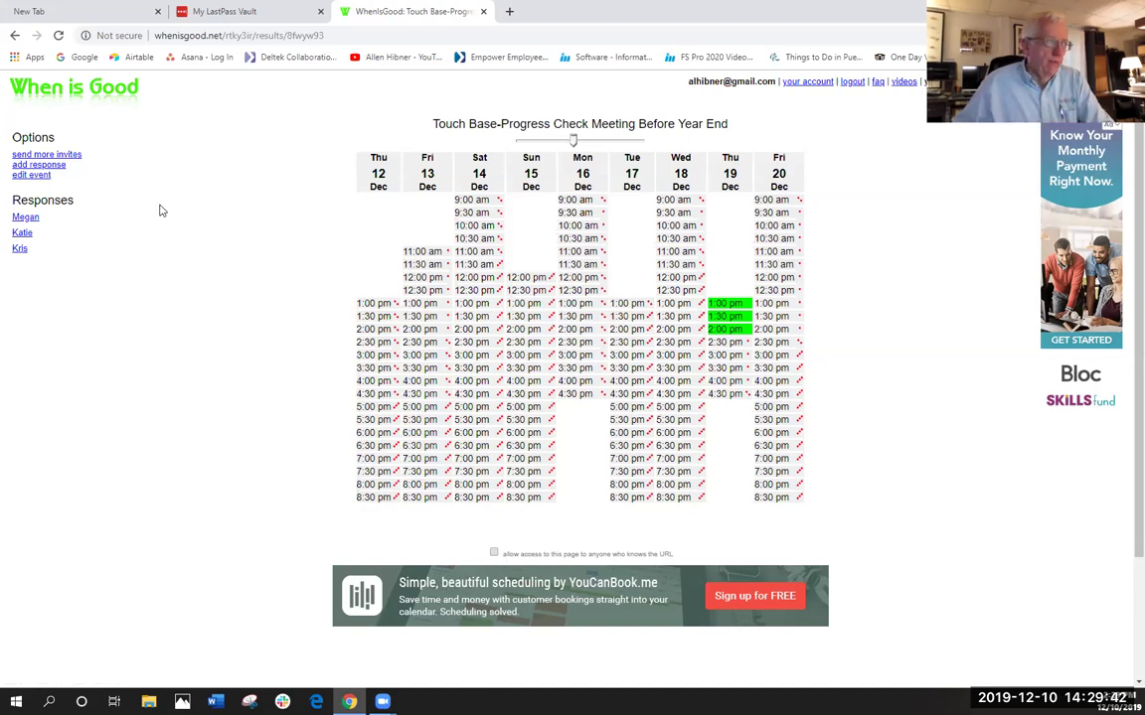
- Return to the Your Account page listing the Touch Base event
click(808, 83)
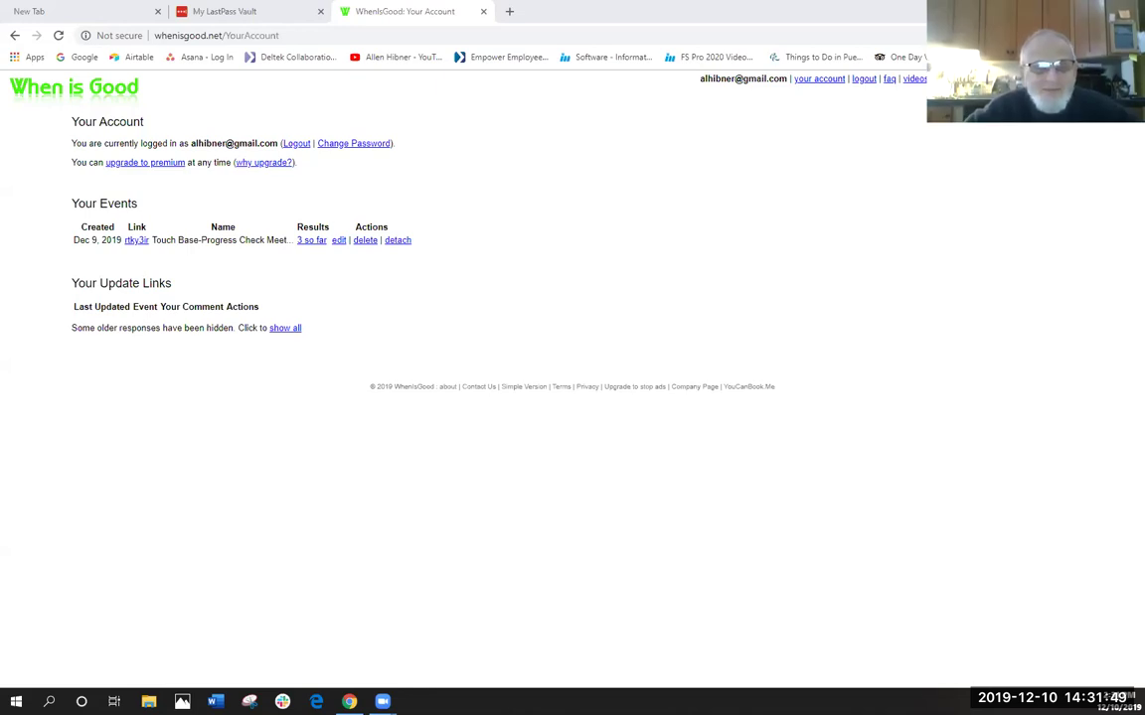
- Open the rtky3ir respondent page and mark Thu 12 Dec 1:30–4:00 pm and Mon 16 Dec 1:00–3:00 pm available
click(135, 242)
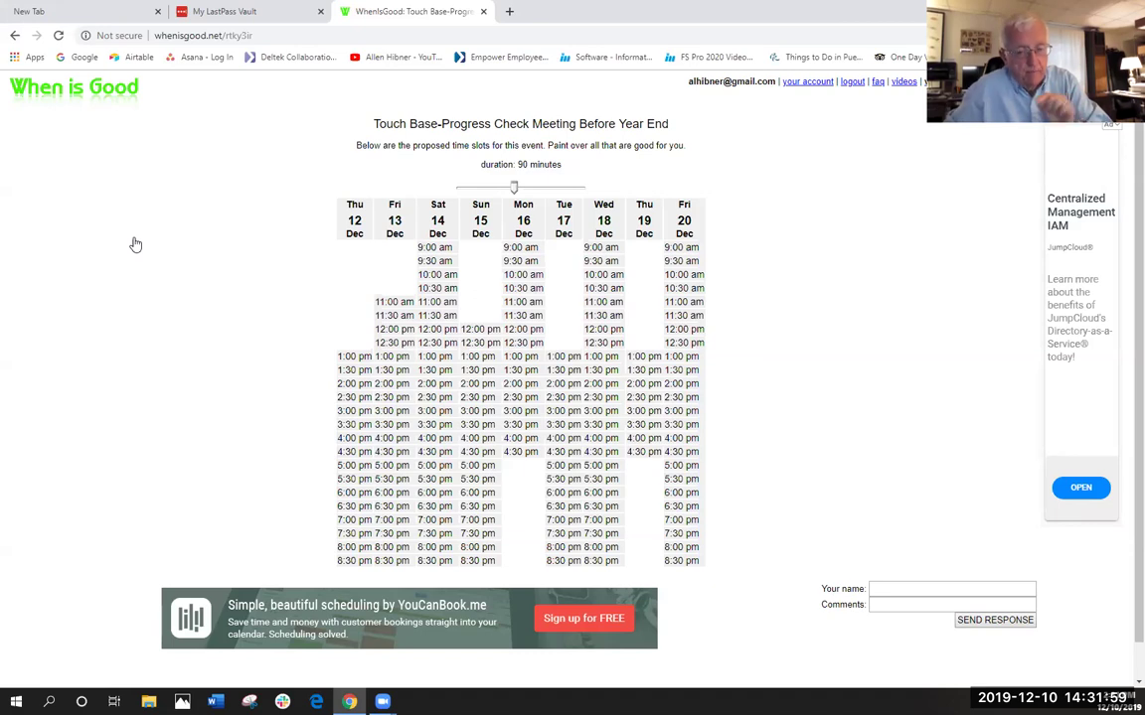
drag(347, 370, 348, 437)
drag(519, 355, 526, 416)
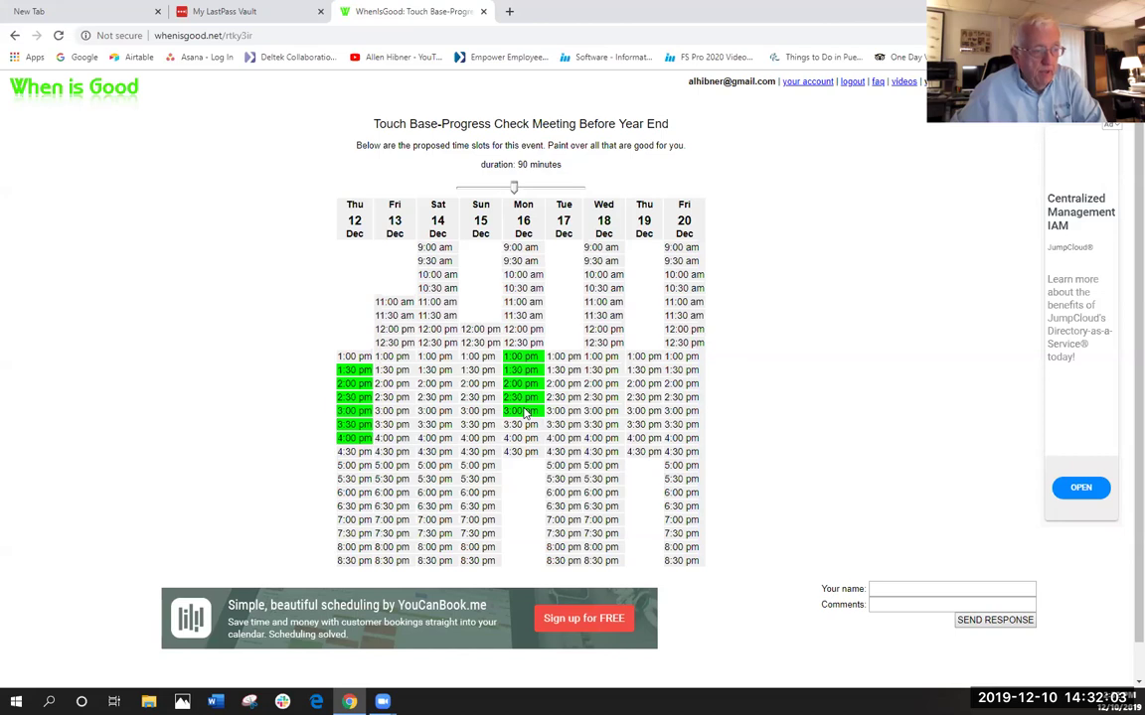
- Enter the respondent's name, then mark Wed 18 Dec 1:30–5:00 pm and Fri 20 Dec 1:00–5:30 pm available
click(898, 587)
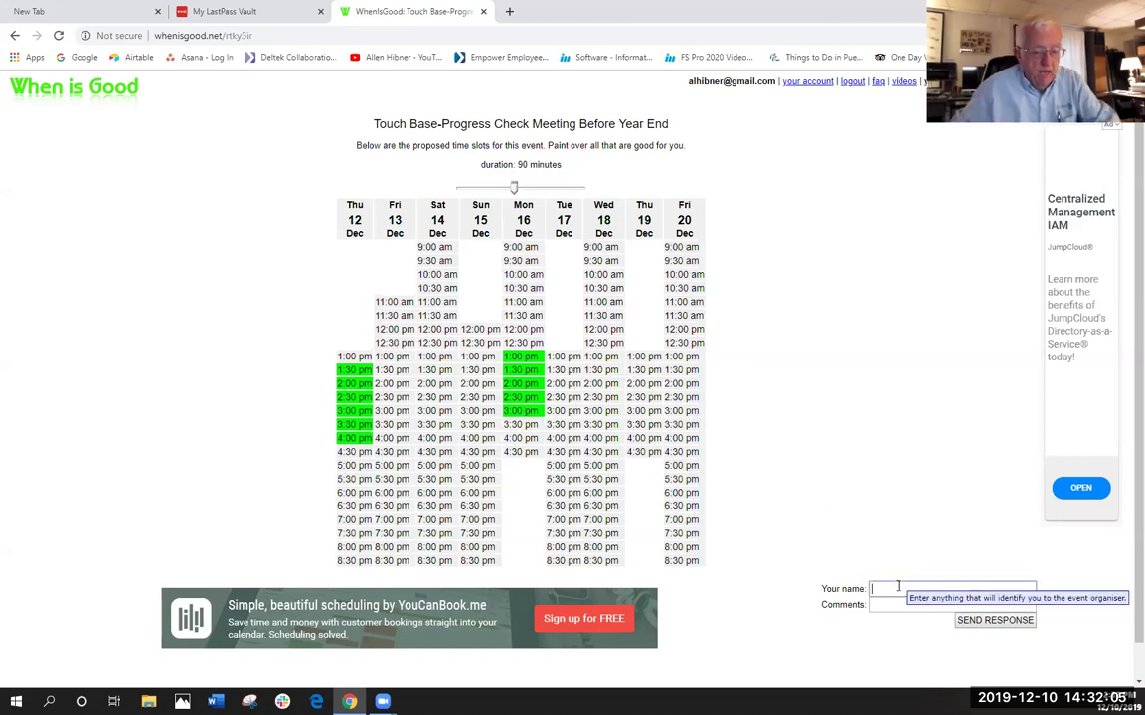
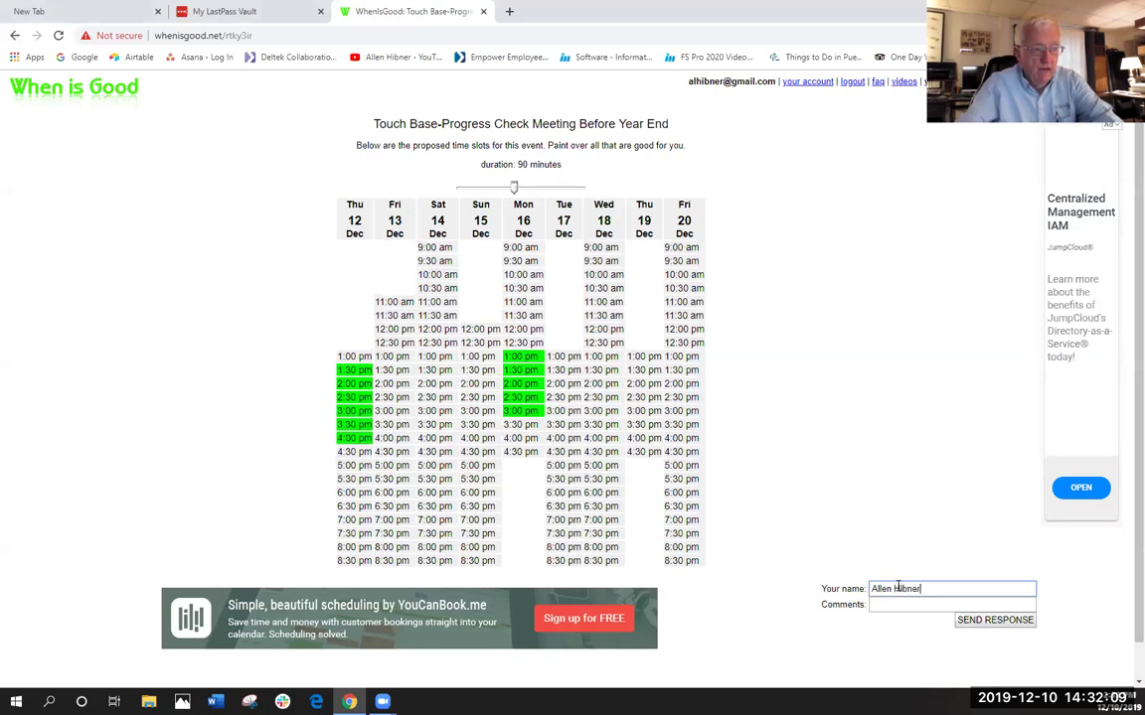
click(876, 604)
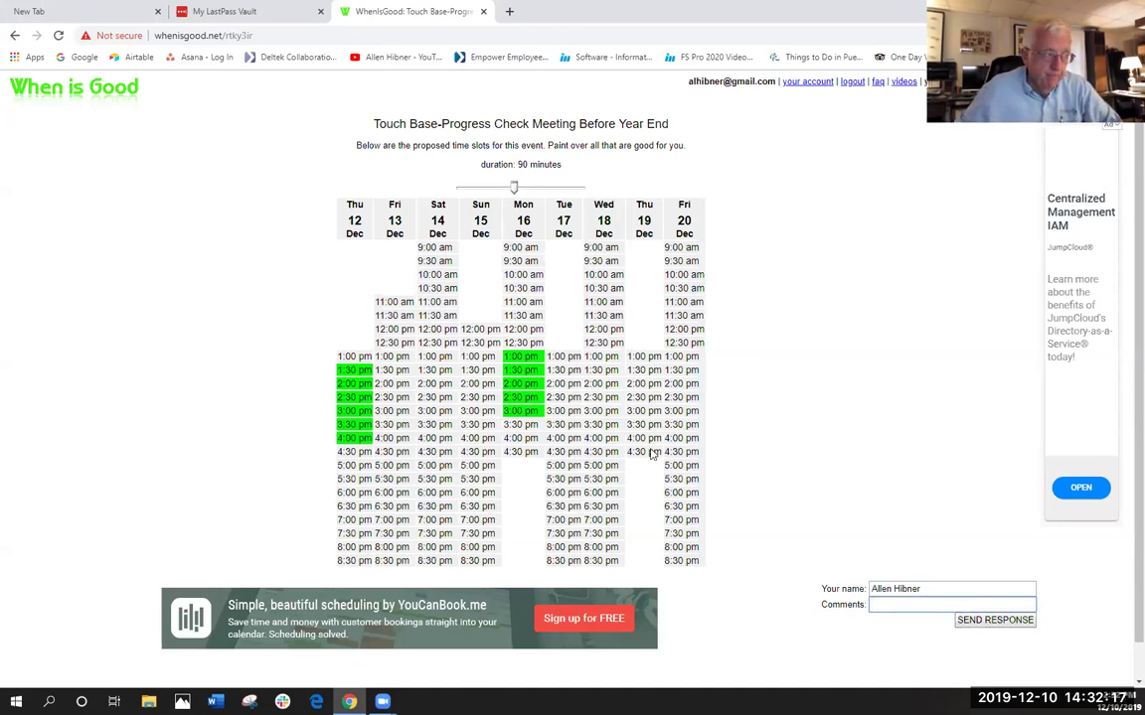
drag(591, 370, 598, 475)
drag(684, 356, 690, 481)
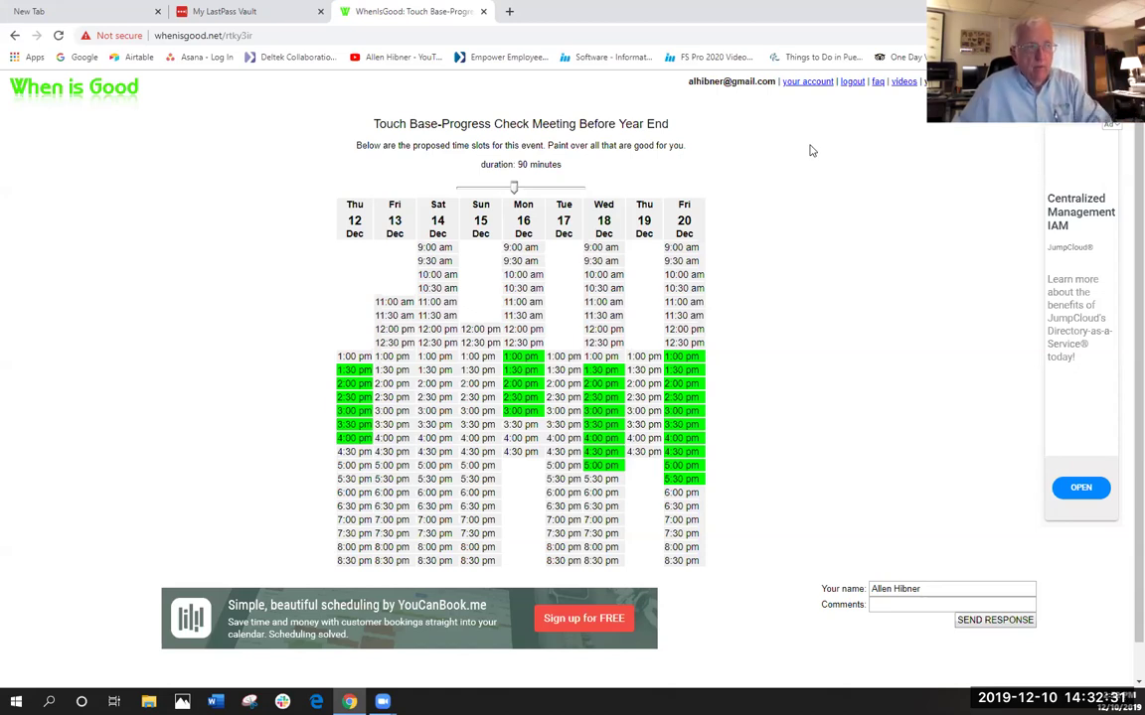
- Go back to the Your Account page
click(807, 83)
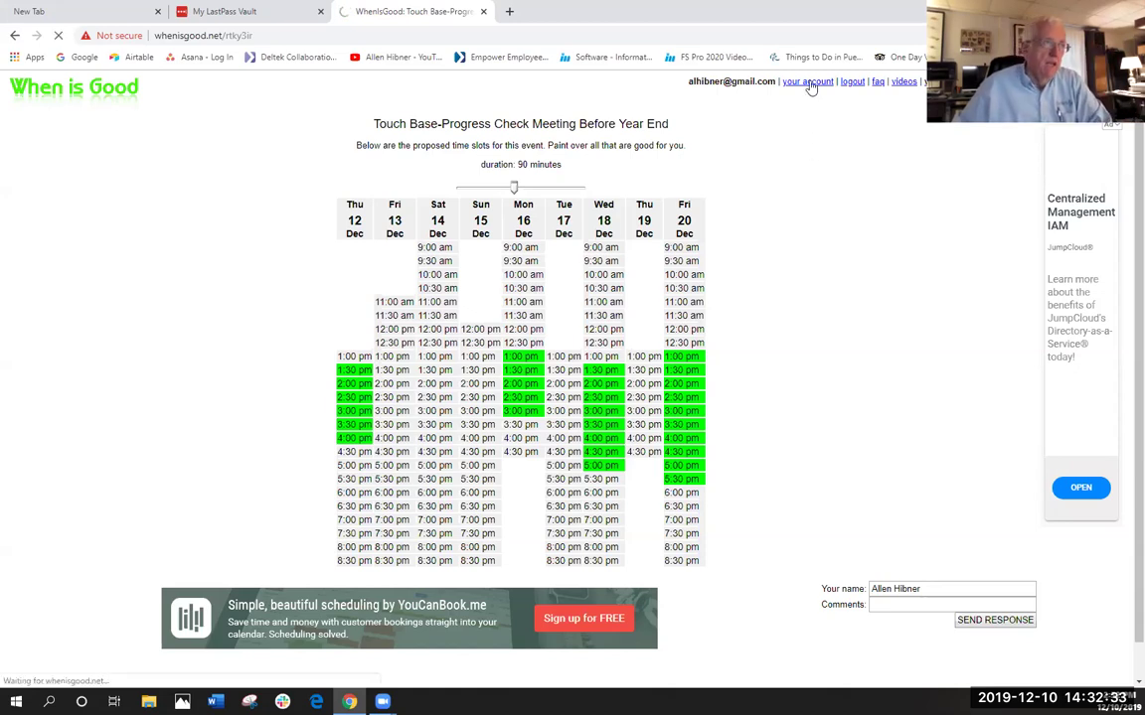